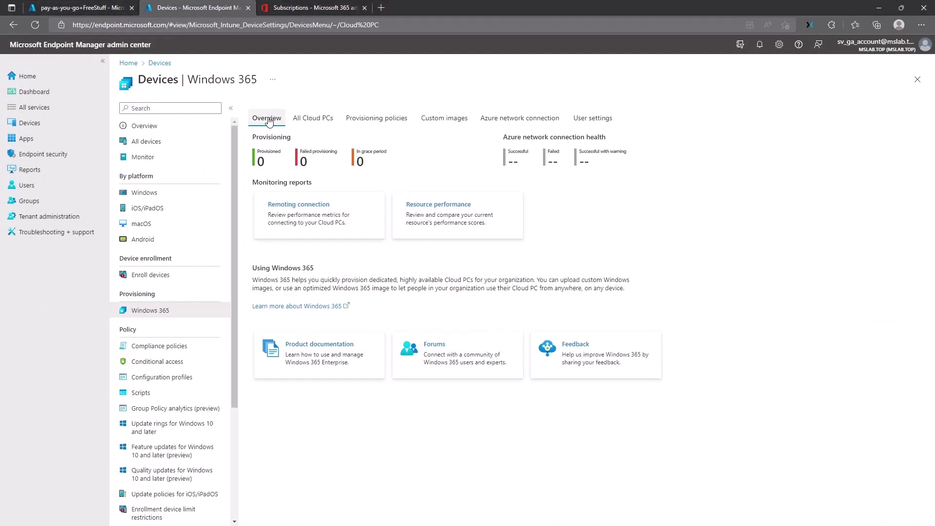
Step: Start a new Hybrid Azure AD Join network connection named ConnectionHybridJoin
{"action": "left_click", "coordinate": [521, 125]}
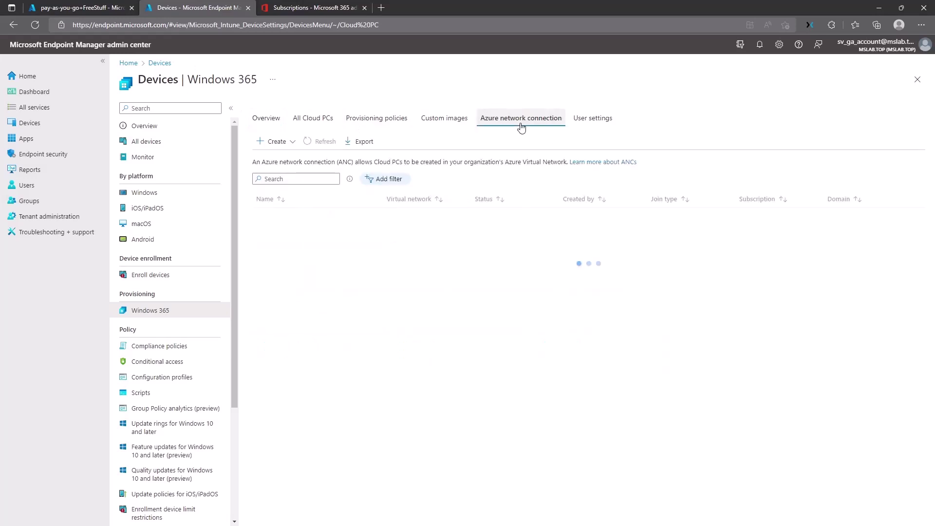
{"action": "left_click", "coordinate": [275, 141]}
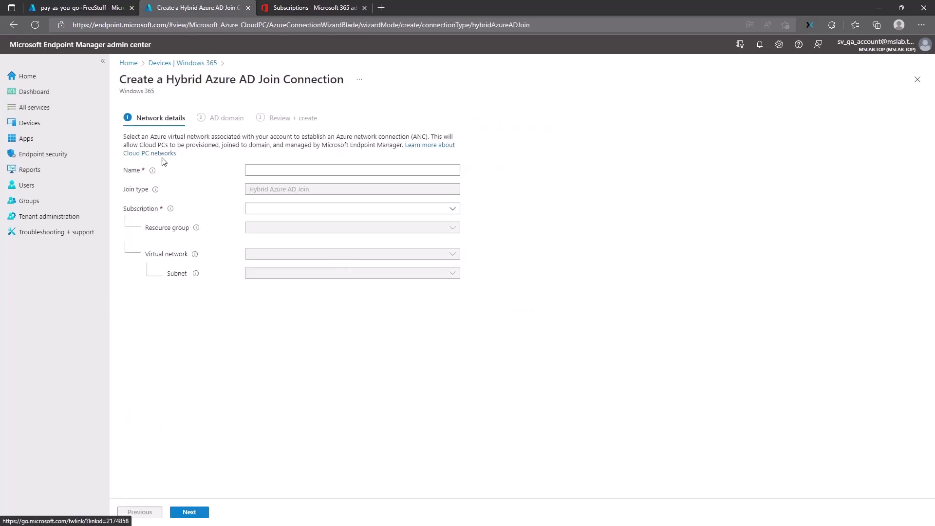
{"action": "left_click", "coordinate": [277, 172]}
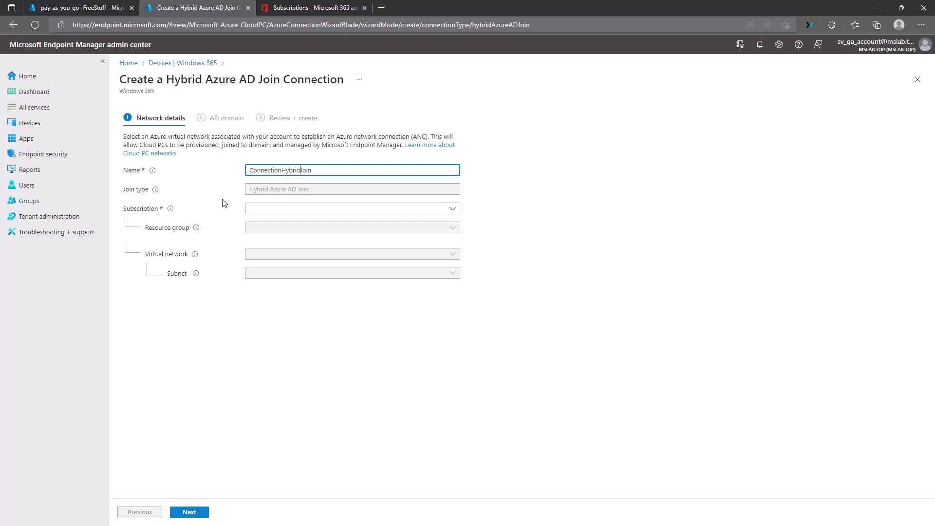
Step: Select the pay-as-you-go+FreeStuff subscription, HomeLab resource group, VNET-VPNDevicesConnected network and Devices subnet
{"action": "left_click", "coordinate": [253, 208]}
{"action": "left_click", "coordinate": [277, 242]}
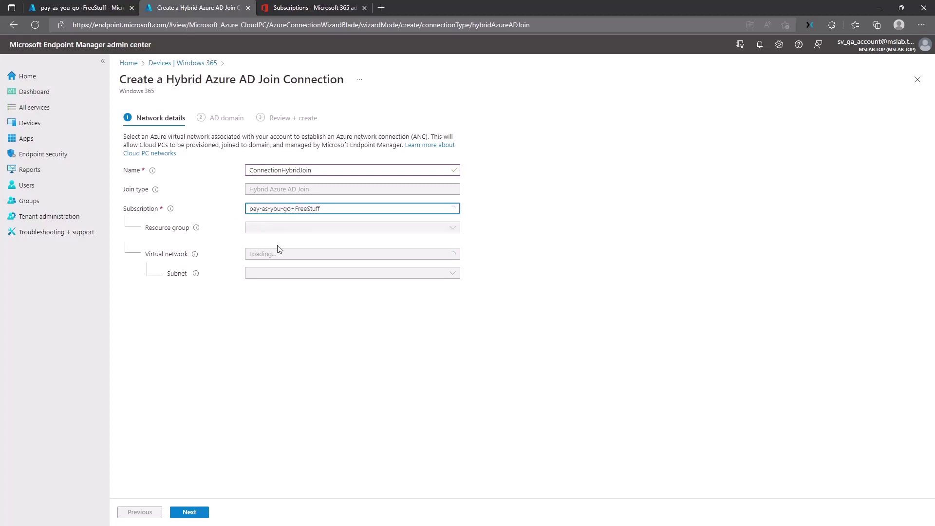
{"action": "left_click", "coordinate": [277, 227]}
{"action": "left_click", "coordinate": [279, 282]}
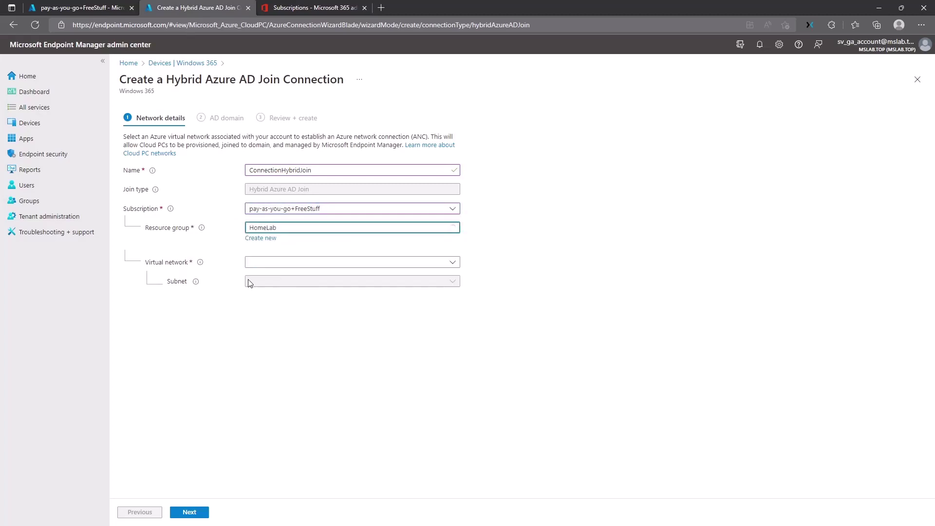
{"action": "left_click", "coordinate": [258, 262]}
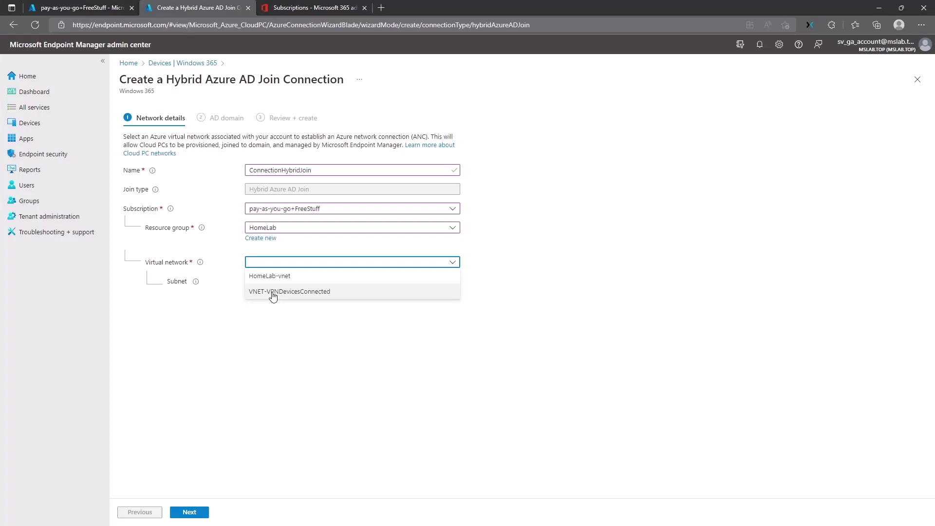
{"action": "left_click", "coordinate": [273, 295]}
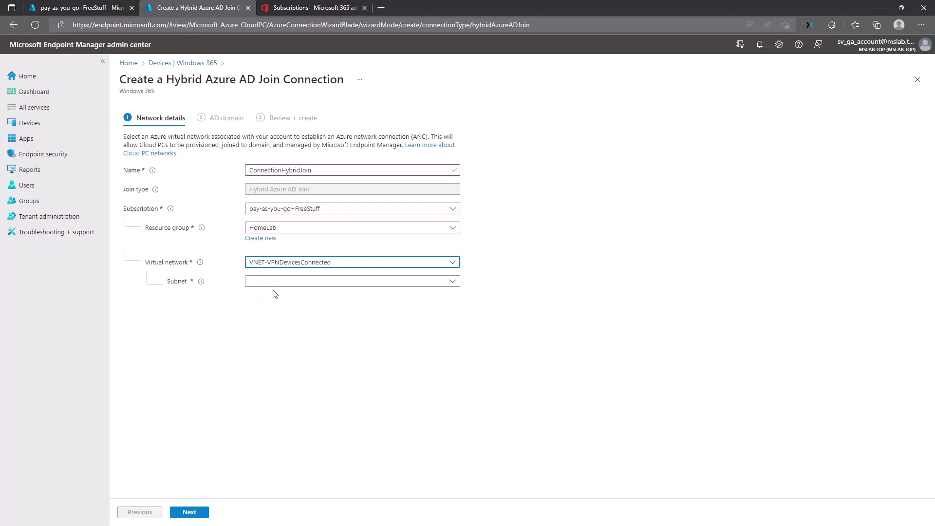
{"action": "left_click", "coordinate": [275, 282]}
{"action": "left_click", "coordinate": [271, 310]}
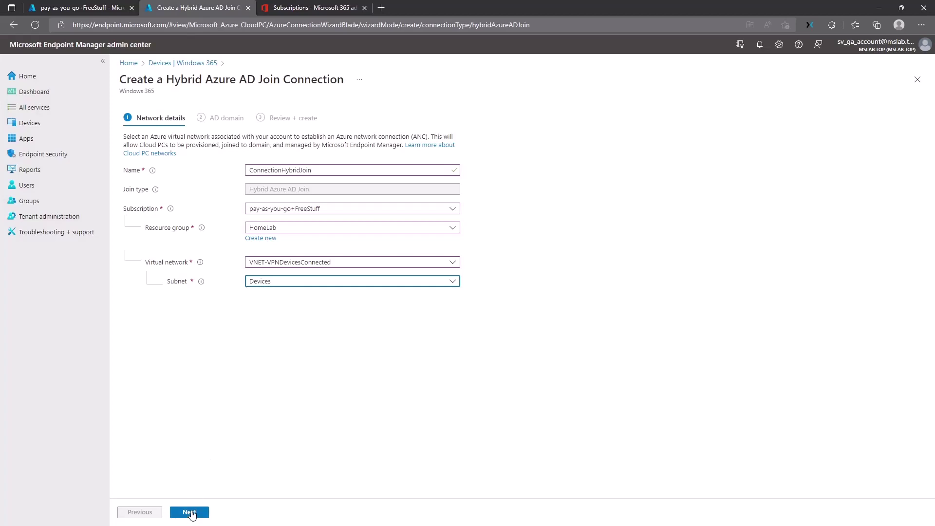
Step: Advance to the AD domain step and enter mslab.top as the AD DNS domain name
{"action": "left_click", "coordinate": [190, 512]}
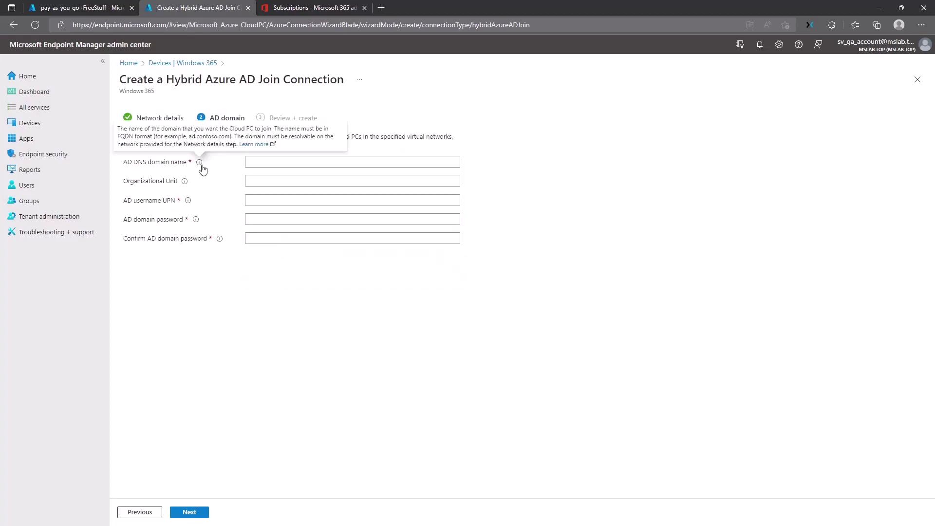
{"action": "left_click", "coordinate": [265, 163]}
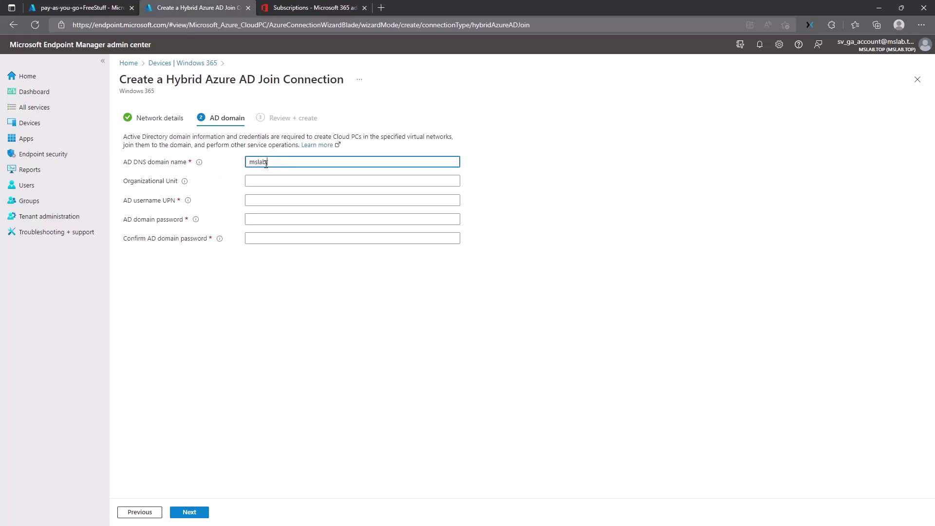
{"action": "key", "text": "Tab"}
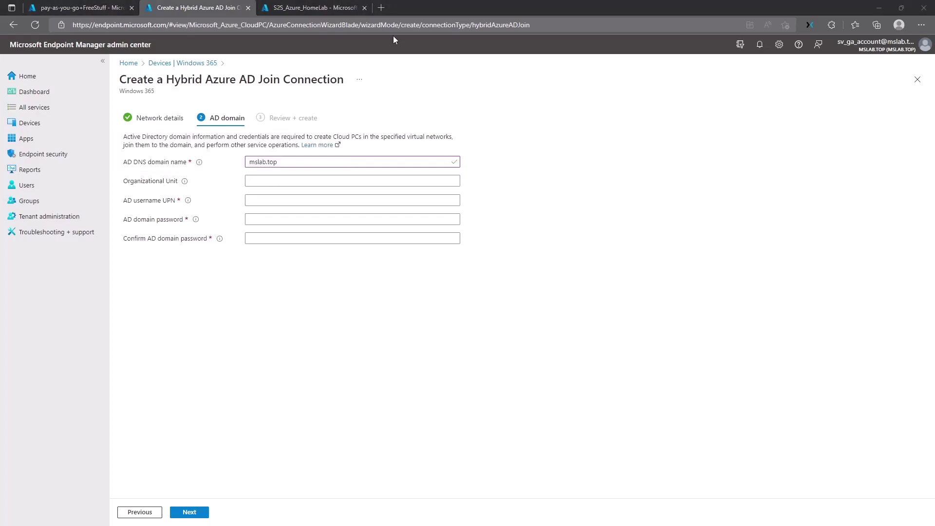
Step: Enter OU=CPCDevices,OU=Devices,OU=MSLab,DC=mslab,DC=top as the Organizational Unit
{"action": "key", "text": "super+Left"}
{"action": "left_click", "coordinate": [257, 186]}
{"action": "type", "text": "OU"}
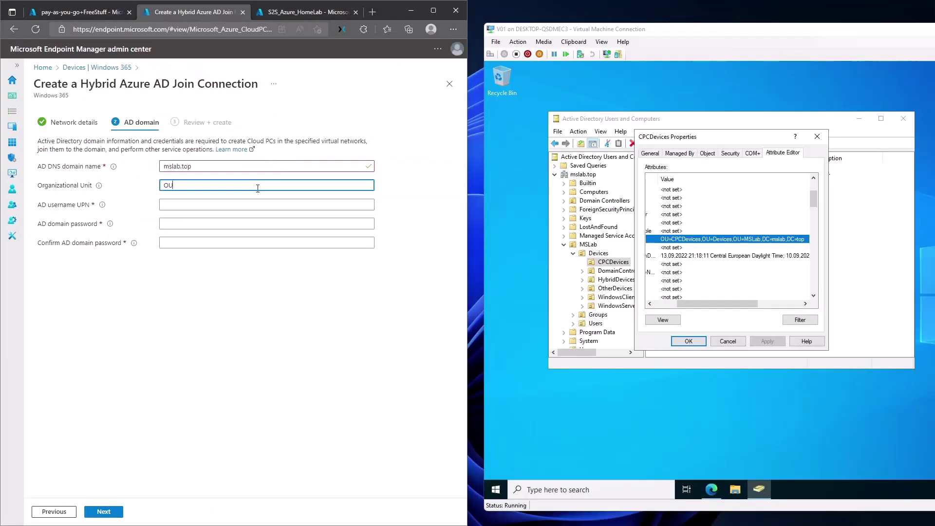
{"action": "type", "text": "=CPCDevices,OU=Devices,OU=MSLab,DC=mslab,DC=top"}
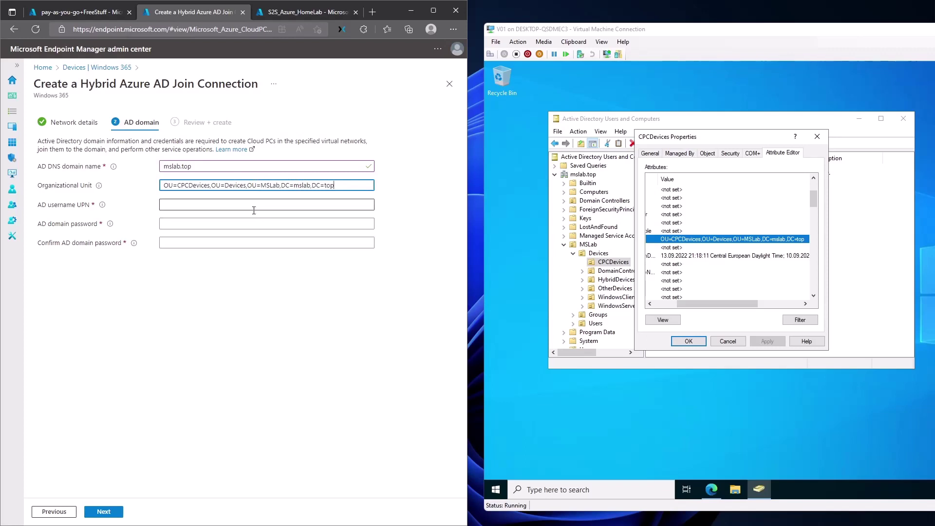
{"action": "left_click", "coordinate": [59, 204]}
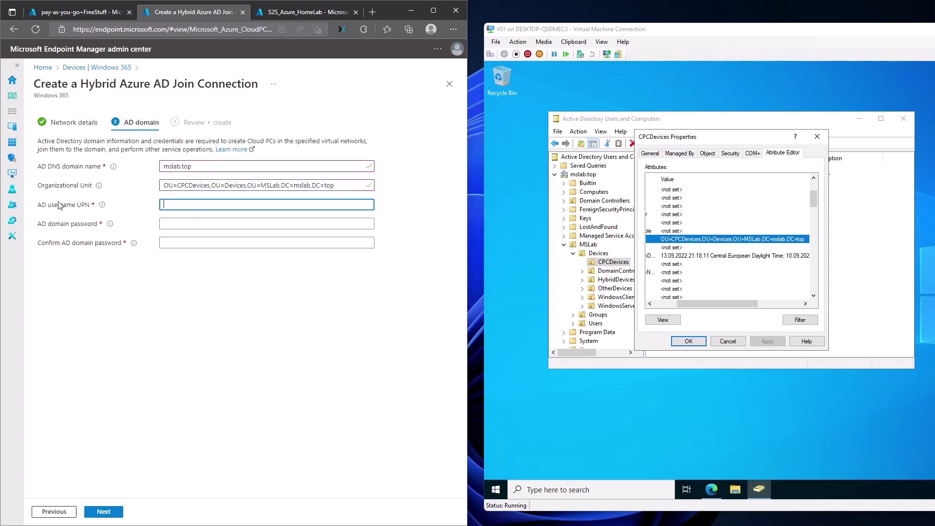
{"action": "left_click_drag", "start_coordinate": [42, 204], "coordinate": [81, 206]}
{"action": "left_click", "coordinate": [92, 211]}
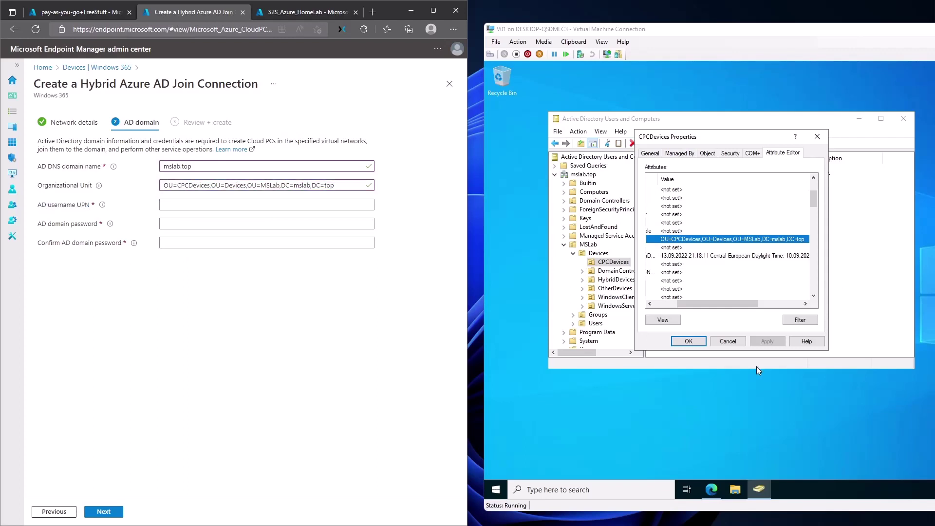
{"action": "left_click", "coordinate": [701, 344]}
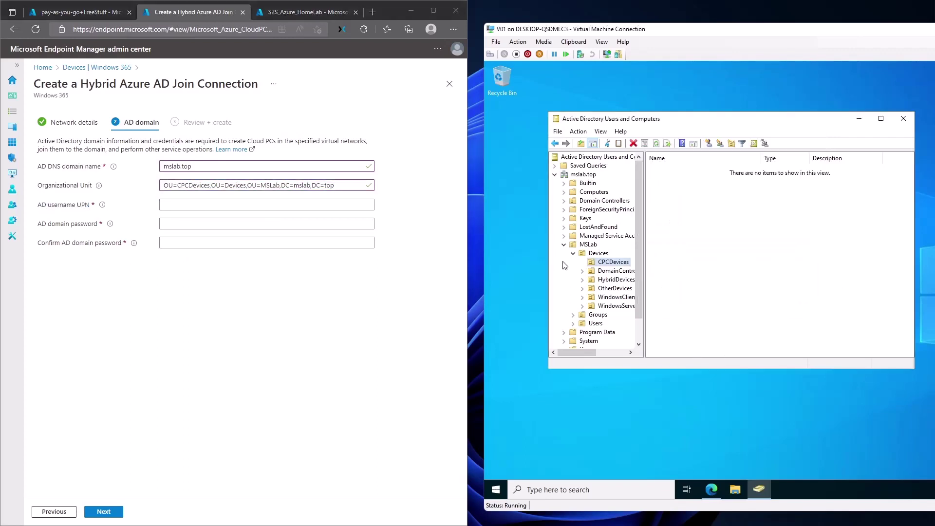
Step: Open the Domain Join Account under Users > TechnicalAccounts and view its Account tab logon names
{"action": "double_click", "coordinate": [602, 324]}
{"action": "left_click", "coordinate": [616, 340]}
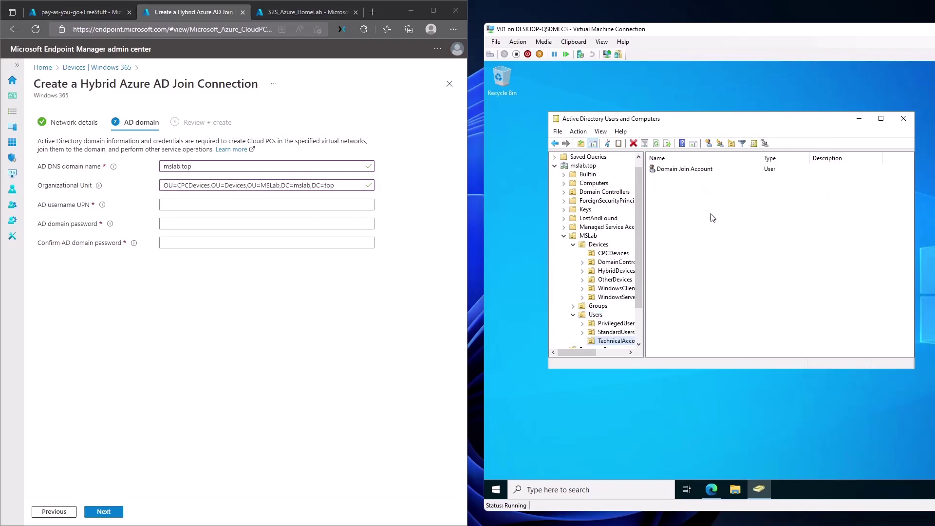
{"action": "double_click", "coordinate": [680, 171]}
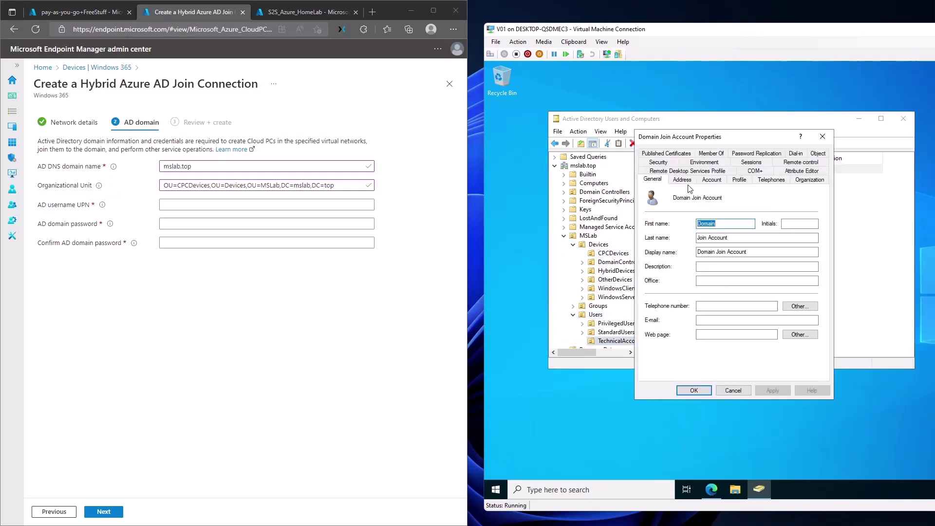
{"action": "left_click", "coordinate": [710, 180]}
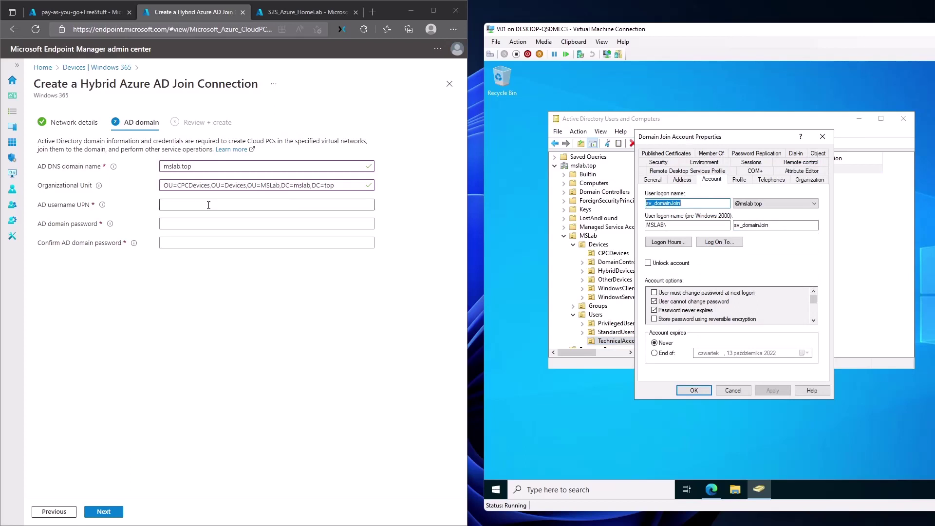
{"action": "mouse_move", "coordinate": [106, 209]}
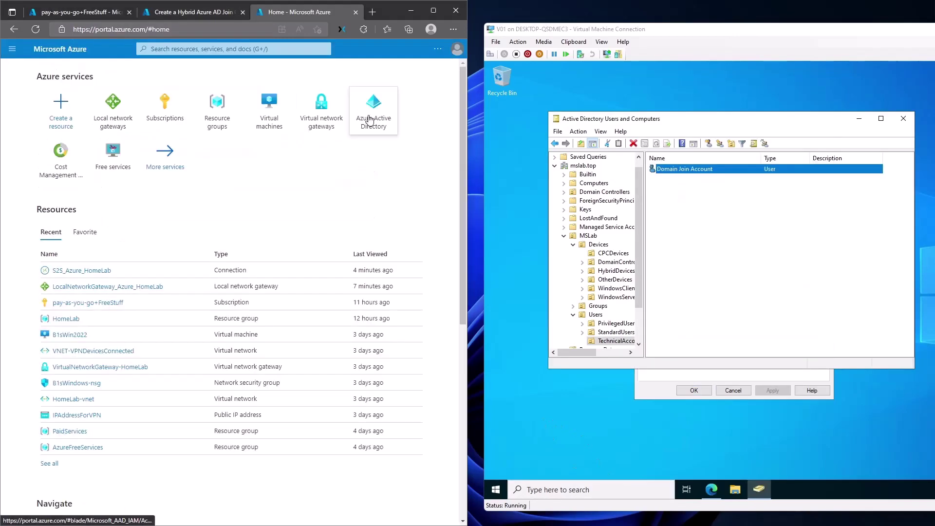
Step: Search Azure AD users for 'domai', copy the Domain Join Account's user principal name, and return
{"action": "left_click", "coordinate": [373, 122]}
{"action": "left_click", "coordinate": [36, 195]}
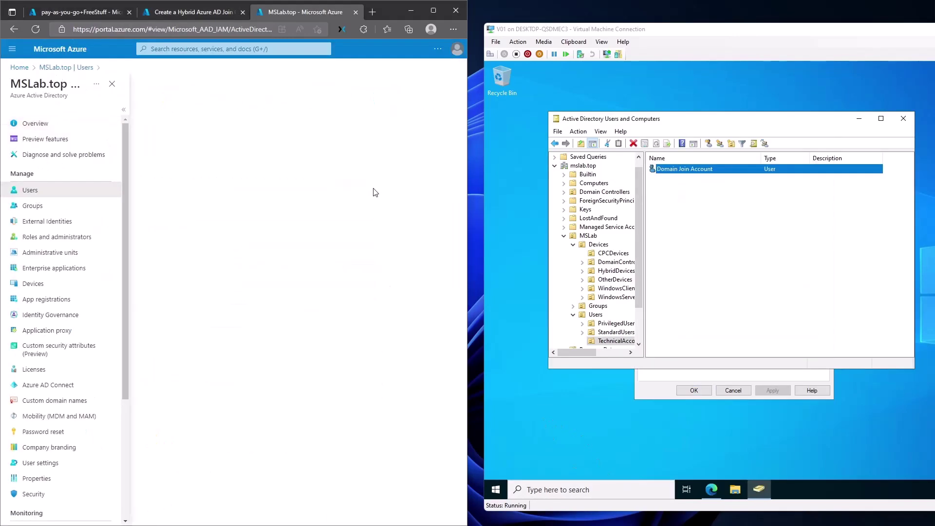
{"action": "left_click", "coordinate": [185, 162]}
{"action": "type", "text": "domain"}
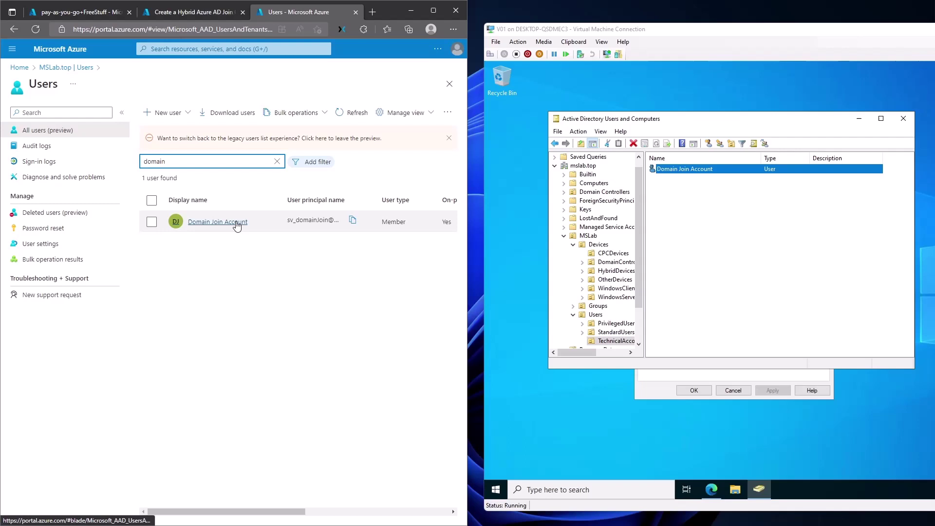
{"action": "left_click", "coordinate": [210, 227]}
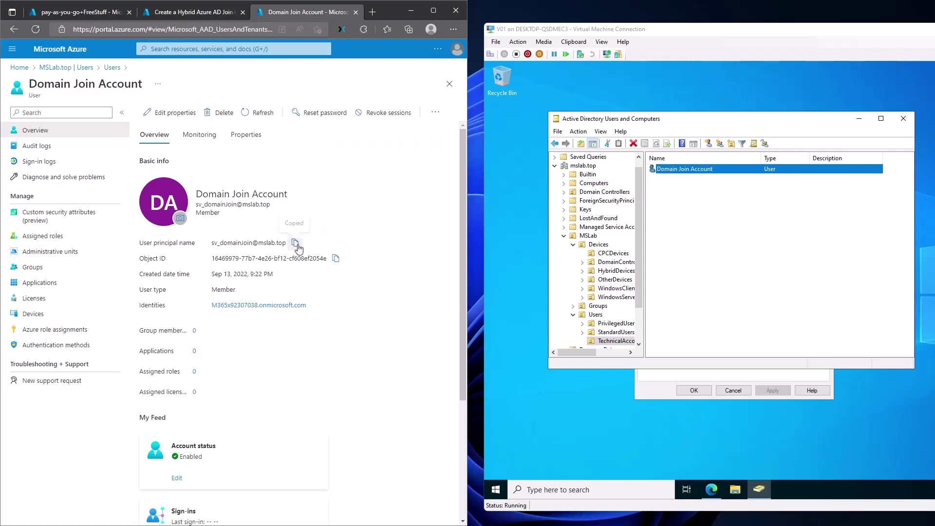
{"action": "left_click", "coordinate": [105, 13]}
Step: Paste the Domain Join Account UPN as AD username and enter and confirm its password
{"action": "left_click", "coordinate": [176, 15]}
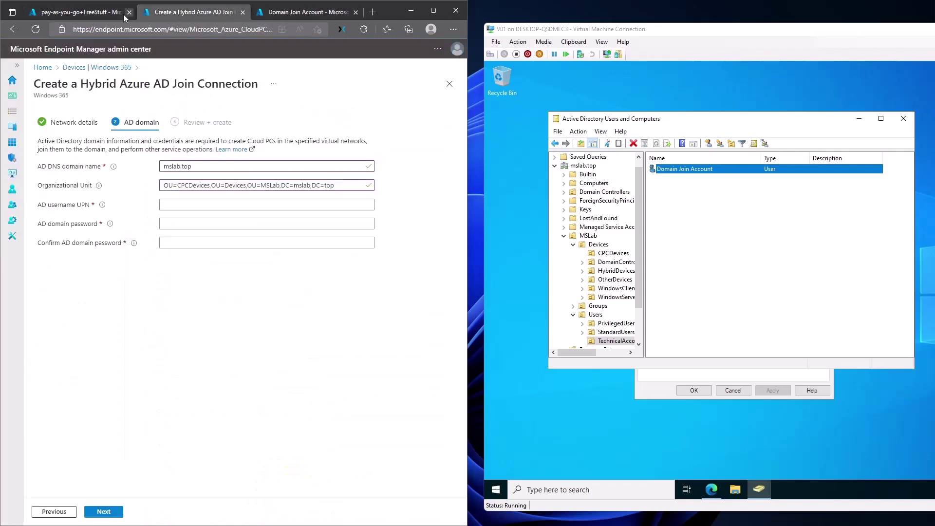
{"action": "left_click", "coordinate": [178, 204]}
{"action": "key", "text": "ctrl+v"}
{"action": "left_click", "coordinate": [190, 223]}
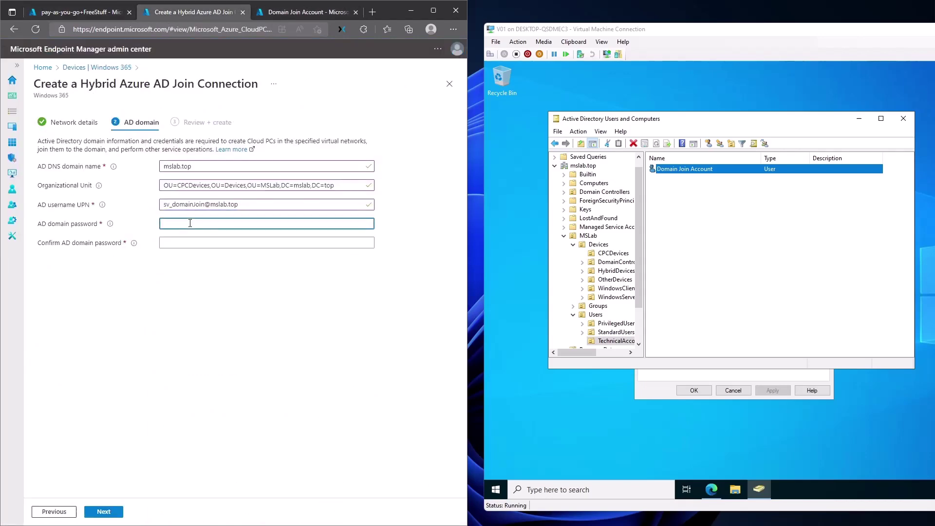
{"action": "type", "text": "*********"}
{"action": "key", "text": "Tab"}
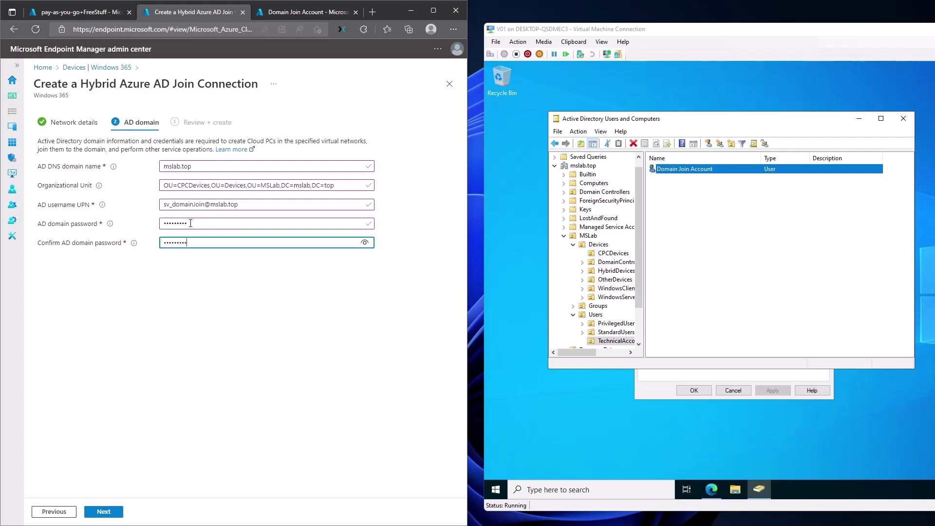
{"action": "left_click", "coordinate": [186, 280]}
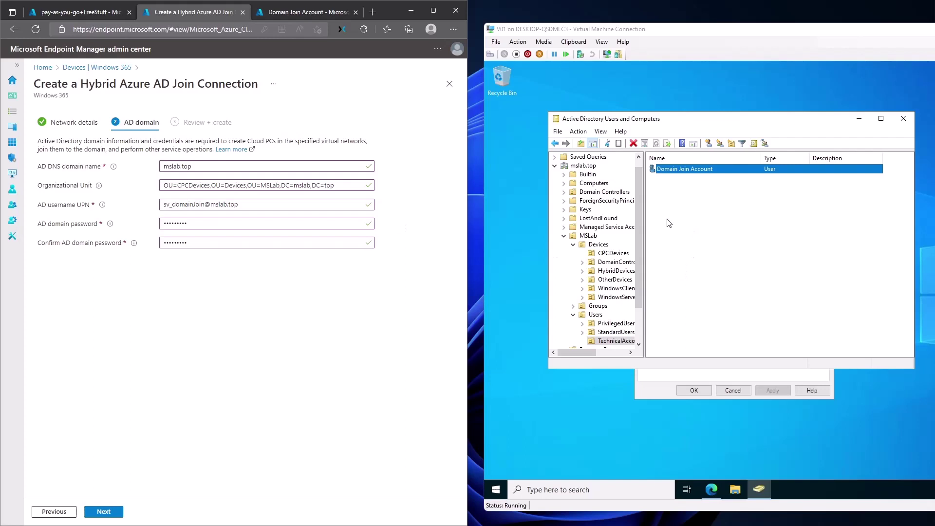
Step: Advance to the review page, dismiss the save-password prompt, and open CPCDevices OU properties
{"action": "left_click", "coordinate": [104, 511]}
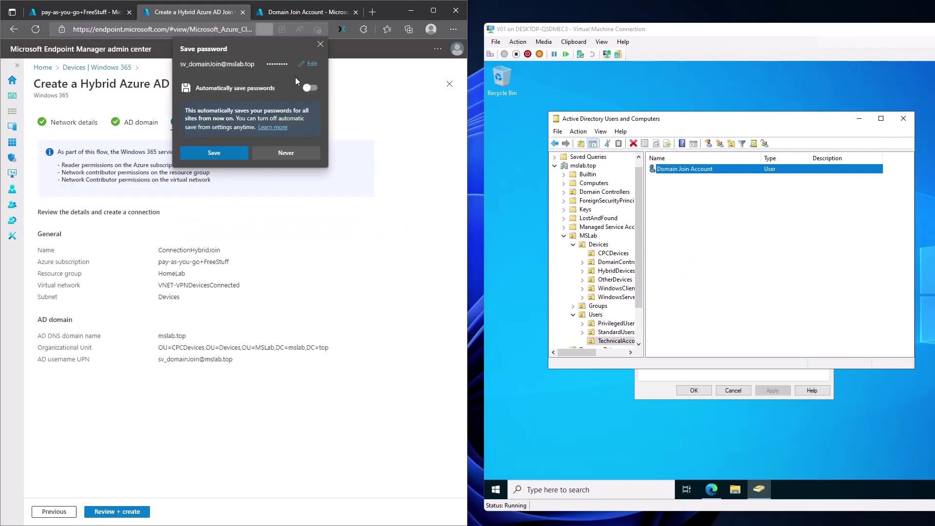
{"action": "left_click", "coordinate": [319, 46]}
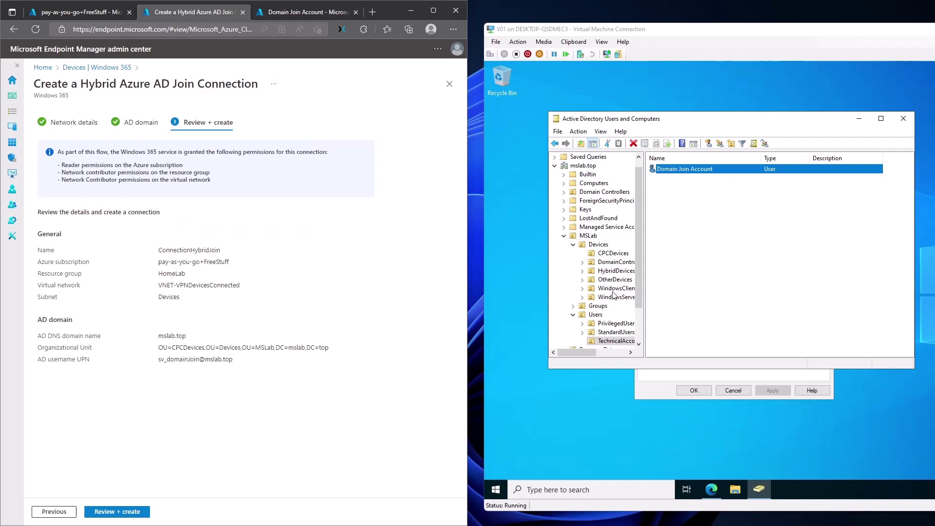
{"action": "left_click", "coordinate": [616, 253]}
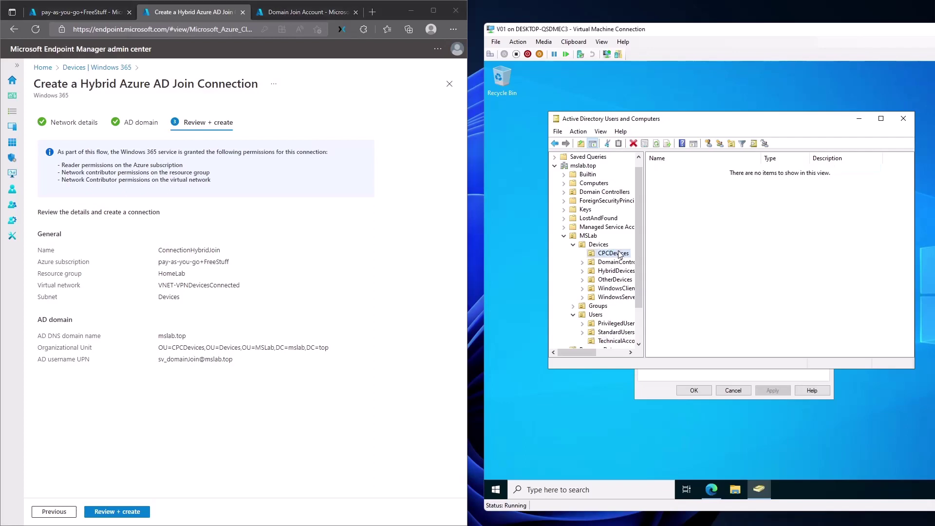
{"action": "key", "text": "alt+Return"}
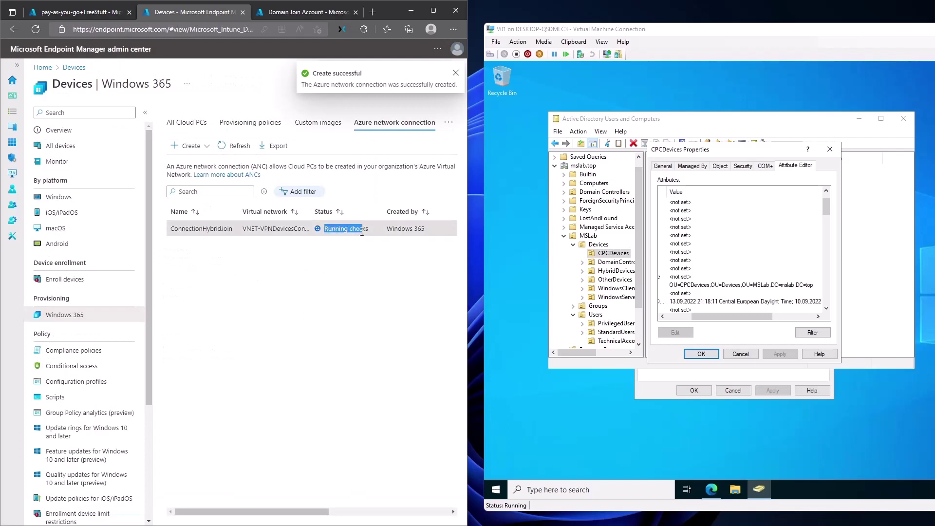
Step: Watch ConnectionHybridJoin's status change from Running checks to Checks failed
{"action": "left_click_drag", "start_coordinate": [323, 229], "coordinate": [368, 230]}
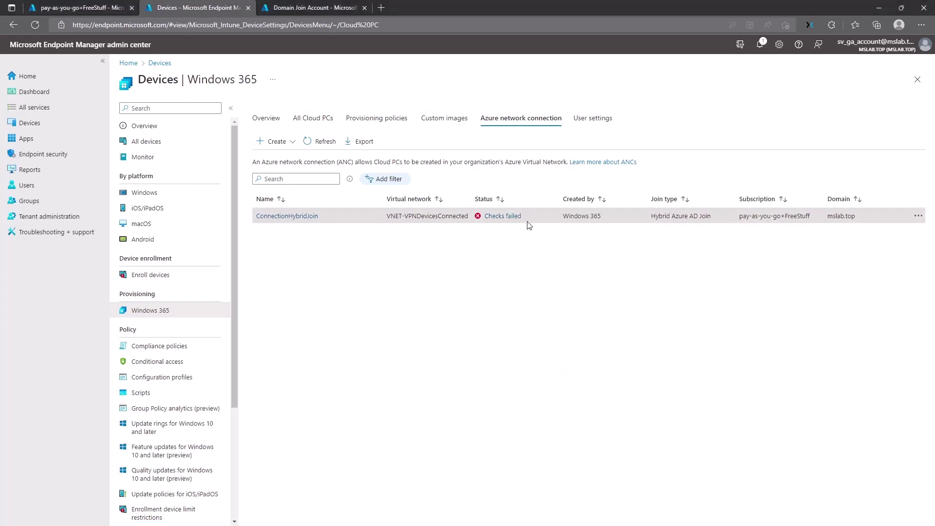
Step: Open ConnectionHybridJoin's check results and read the Azure AD device sync warning details
{"action": "left_click", "coordinate": [502, 222]}
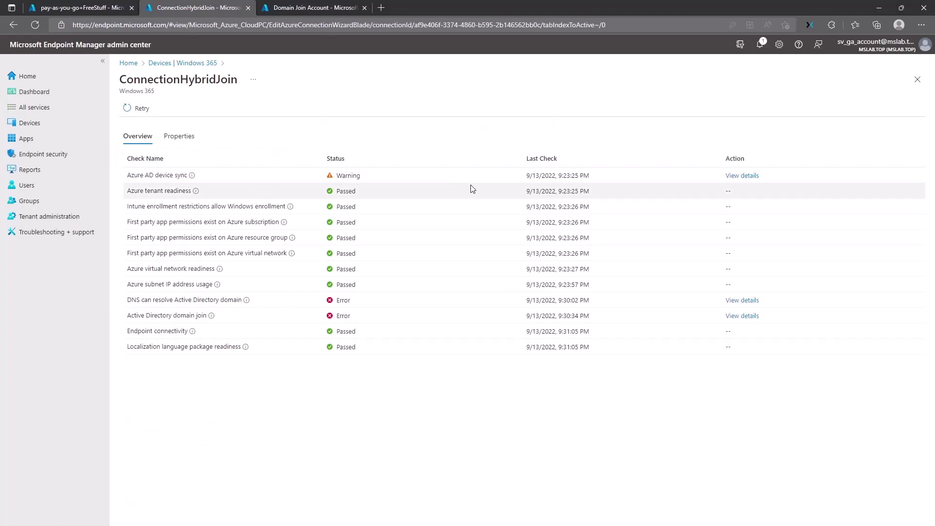
{"action": "left_click", "coordinate": [736, 182]}
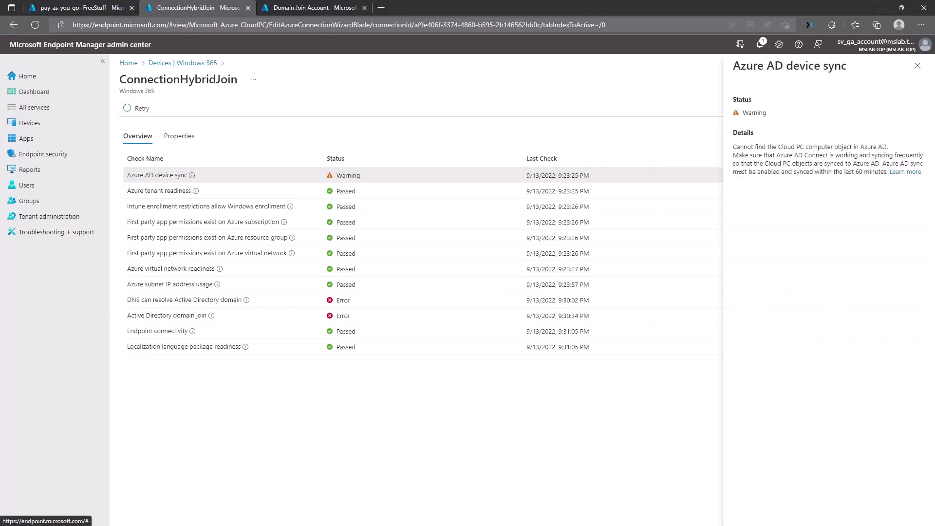
{"action": "mouse_move", "coordinate": [755, 146]}
{"action": "left_mouse_down"}
{"action": "mouse_move", "coordinate": [750, 156]}
{"action": "mouse_move", "coordinate": [760, 163]}
{"action": "left_mouse_up"}
{"action": "left_click", "coordinate": [754, 146]}
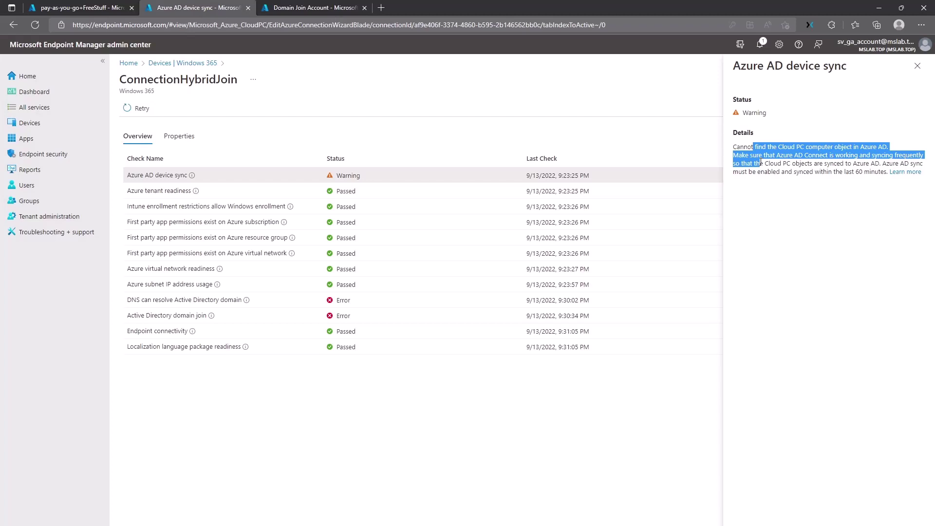
{"action": "left_click", "coordinate": [760, 163]}
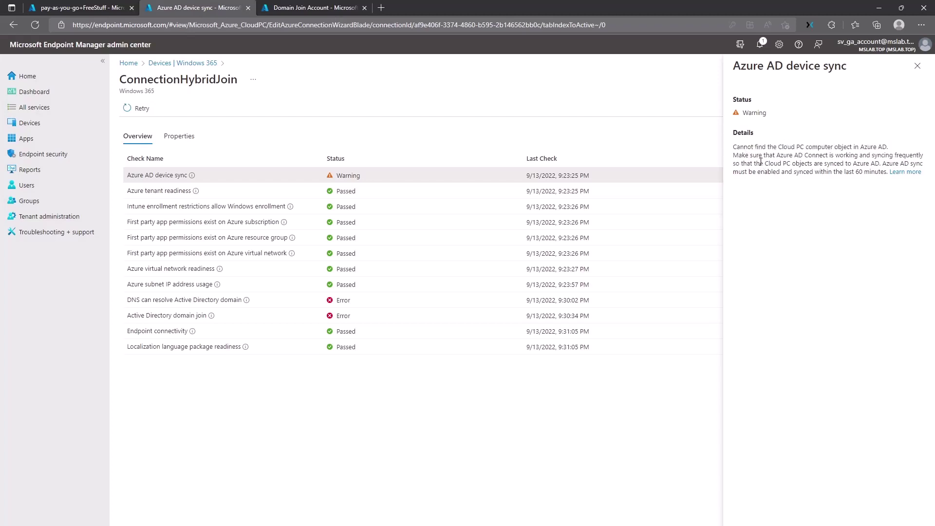
{"action": "left_click", "coordinate": [918, 65]}
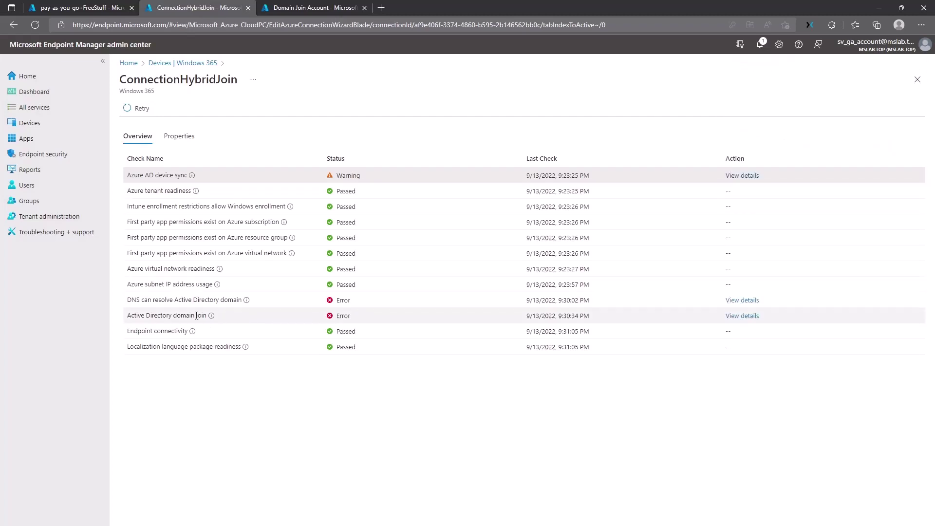
Step: Read the DNS resolution error explanation for the failed domain checks, then close it
{"action": "left_click_drag", "start_coordinate": [137, 300], "coordinate": [216, 317]}
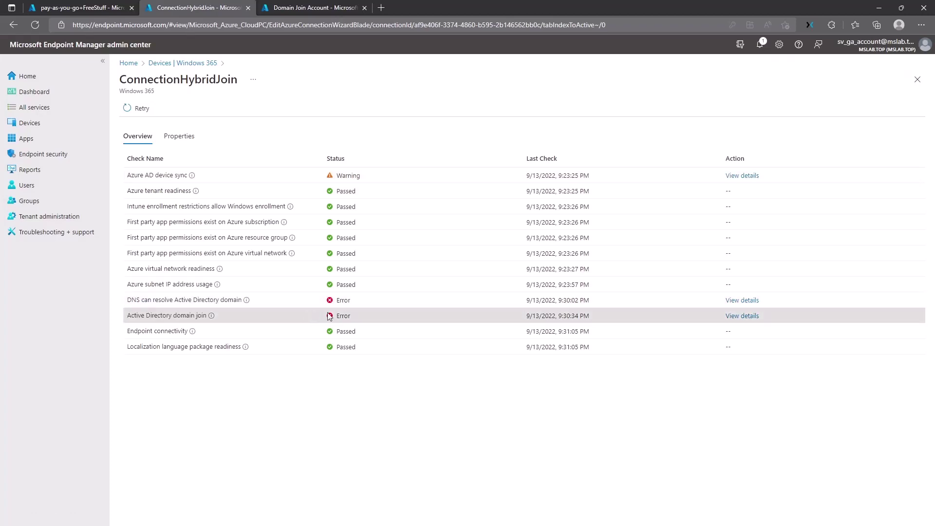
{"action": "left_click", "coordinate": [742, 300]}
{"action": "mouse_move", "coordinate": [775, 147]}
{"action": "left_mouse_down"}
{"action": "mouse_move", "coordinate": [810, 170]}
{"action": "mouse_move", "coordinate": [767, 155]}
{"action": "left_mouse_up"}
{"action": "left_click", "coordinate": [767, 155]}
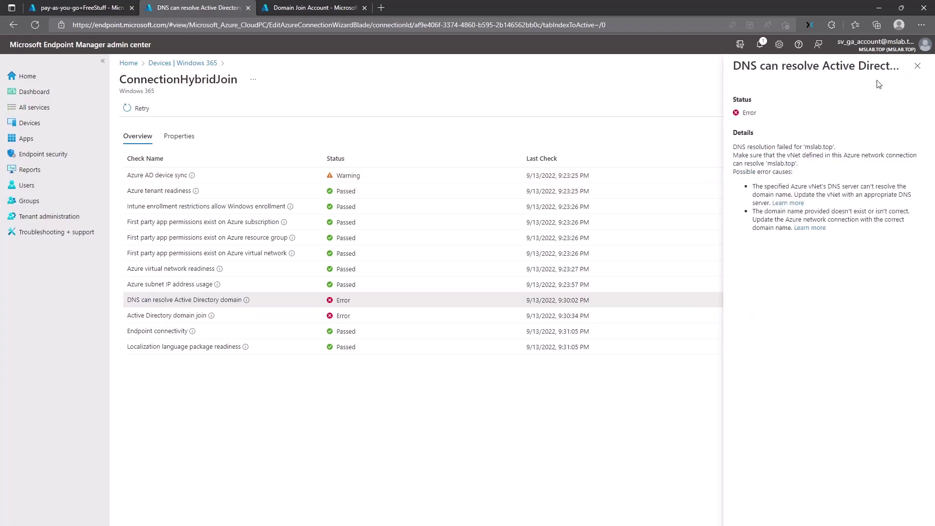
{"action": "left_click", "coordinate": [916, 67]}
Step: Open the DNS server settings of the VNET-VPNDevicesConnected virtual network in HomeLab
{"action": "left_click", "coordinate": [292, 7]}
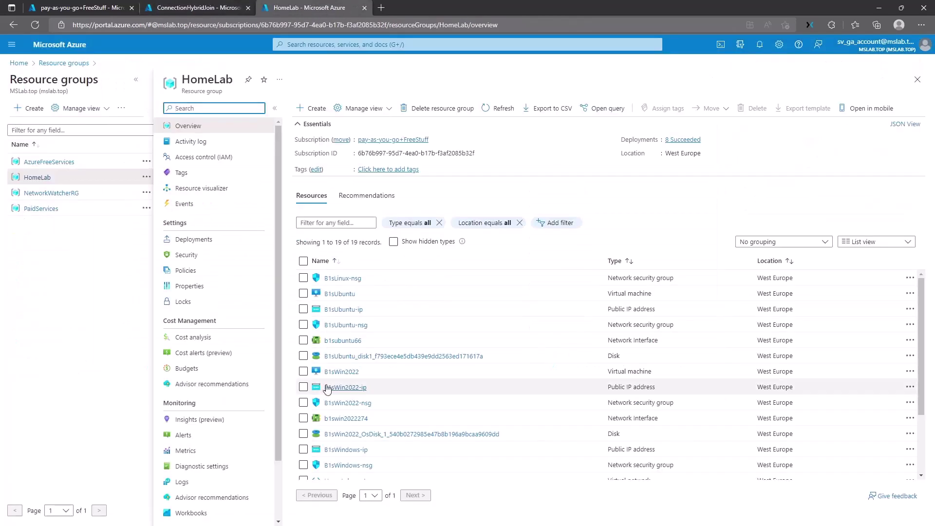
{"action": "scroll", "coordinate": [341, 429], "scroll_direction": "down", "scroll_amount": 2}
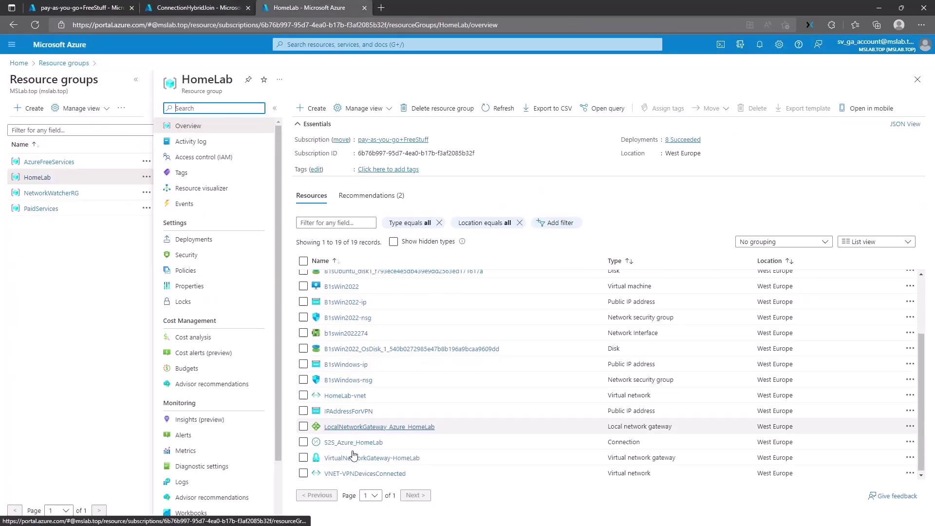
{"action": "left_click", "coordinate": [350, 473]}
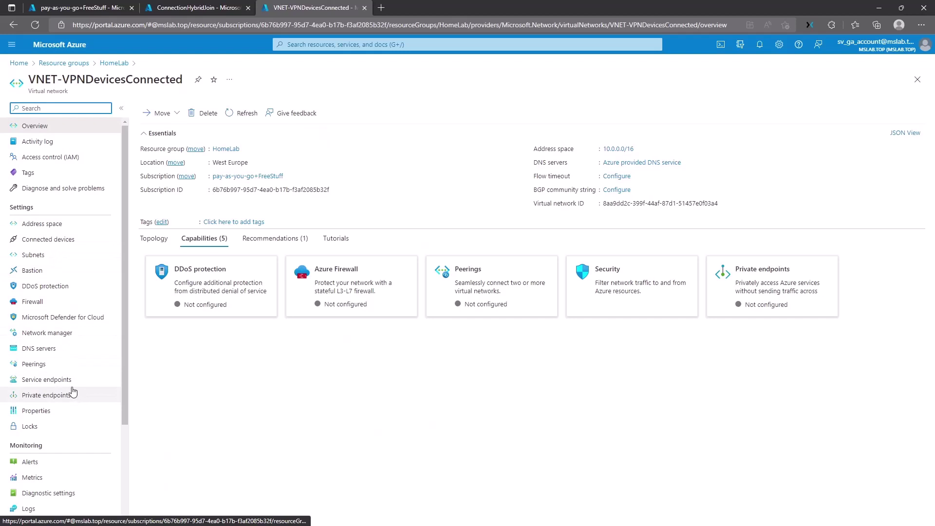
{"action": "left_click", "coordinate": [61, 354]}
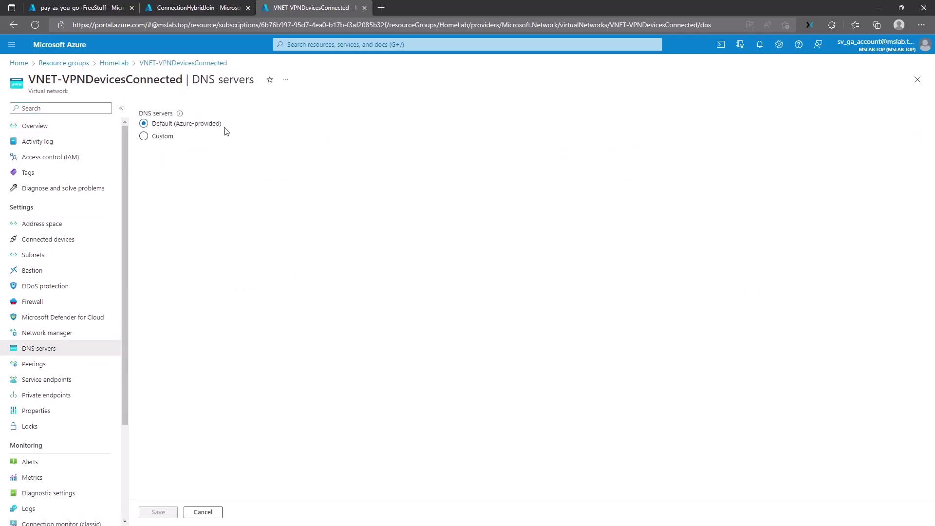
Step: Switch to Custom DNS with server 192.168.110.2 and save
{"action": "left_click_drag", "start_coordinate": [224, 128], "coordinate": [151, 125]}
{"action": "left_click", "coordinate": [154, 137]}
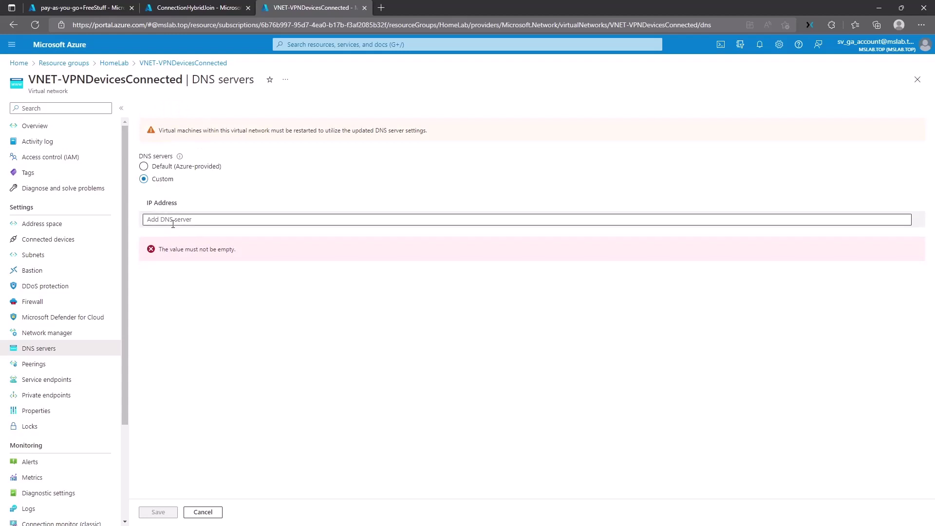
{"action": "left_click", "coordinate": [173, 224]}
{"action": "left_click", "coordinate": [310, 131]}
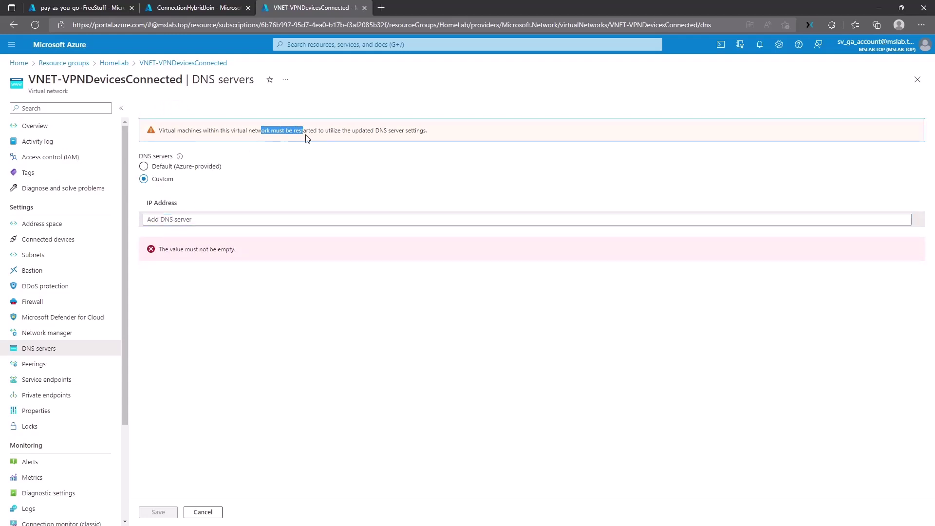
{"action": "left_click", "coordinate": [243, 221]}
{"action": "type", "text": "19"}
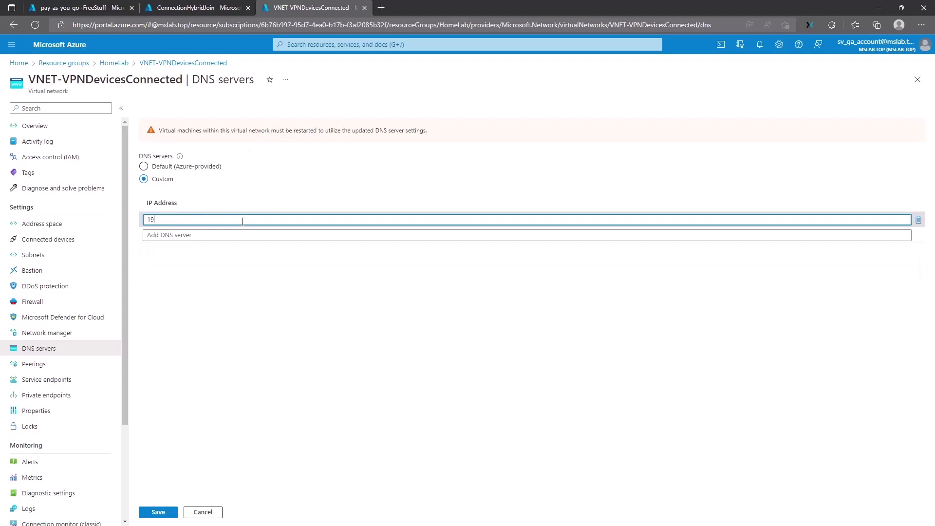
{"action": "type", "text": "2.168."}
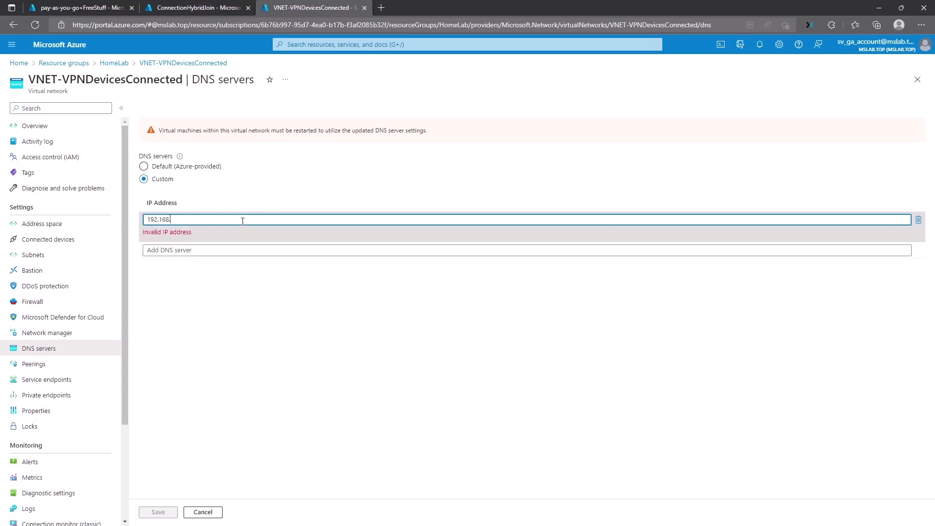
{"action": "type", "text": "110.2"}
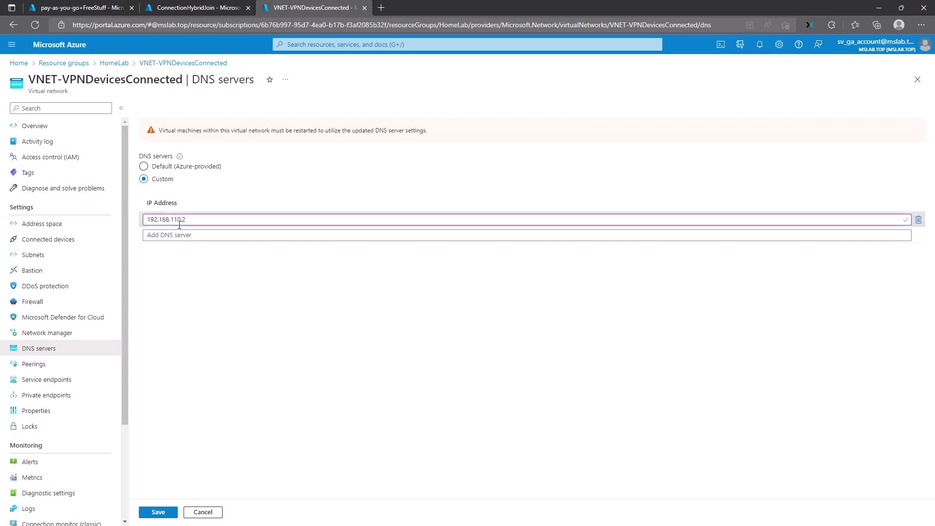
{"action": "left_click", "coordinate": [158, 512]}
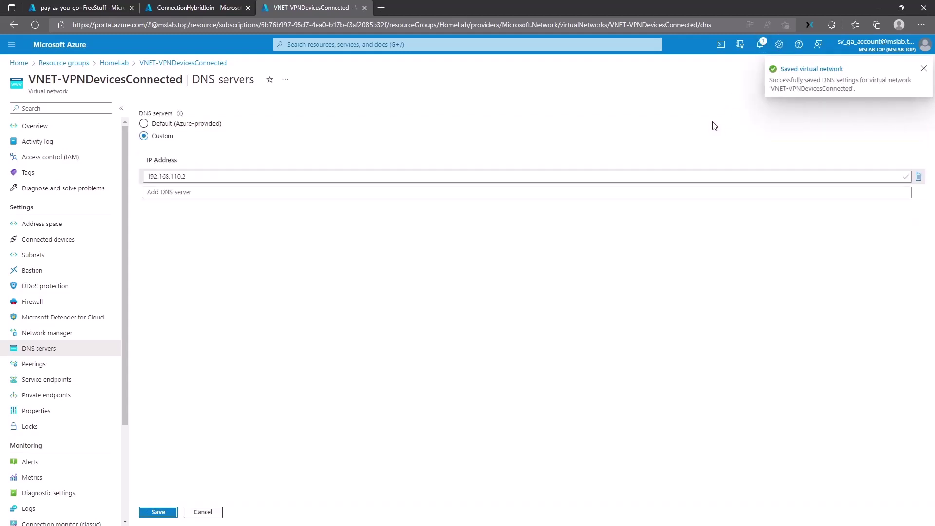
Step: Review the Active Directory domain join error details, then retry the ConnectionHybridJoin checks
{"action": "left_click", "coordinate": [63, 127]}
{"action": "left_click", "coordinate": [190, 7]}
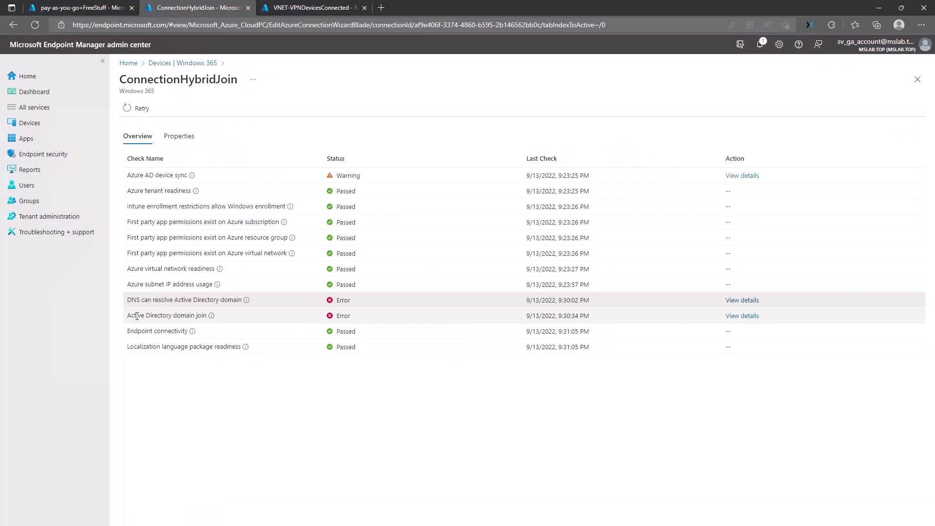
{"action": "left_click_drag", "start_coordinate": [126, 315], "coordinate": [221, 317]}
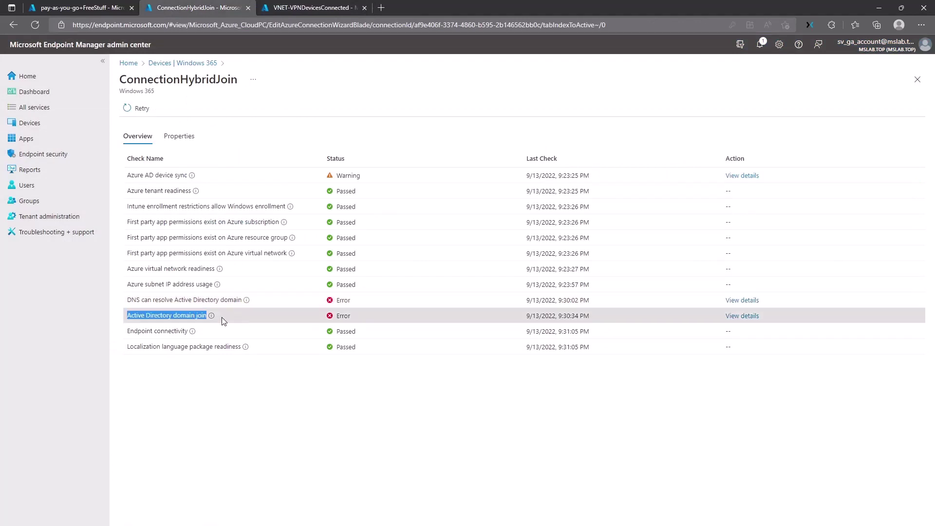
{"action": "left_click", "coordinate": [742, 315]}
{"action": "left_click_drag", "start_coordinate": [828, 147], "coordinate": [840, 172]}
{"action": "left_click", "coordinate": [840, 171]}
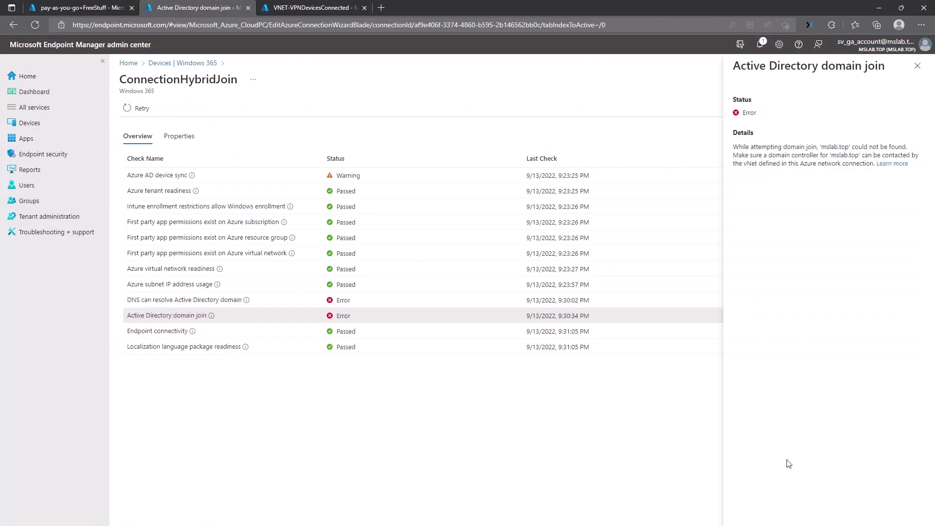
{"action": "left_click", "coordinate": [918, 65]}
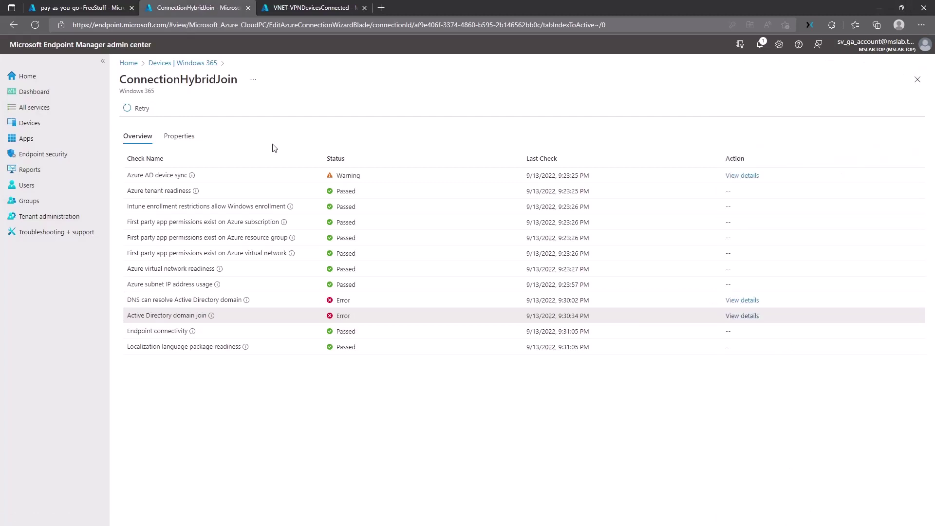
{"action": "left_click", "coordinate": [136, 113]}
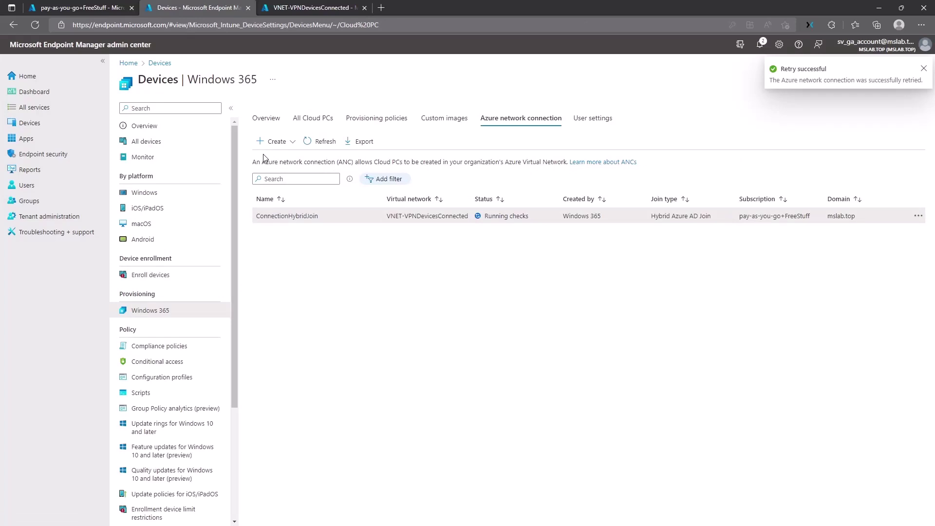
Step: Find the CPC-Hth-OMHCLK2 computer in CPCDevices and refresh the Azure network connection list
{"action": "key", "text": "alt+Tab"}
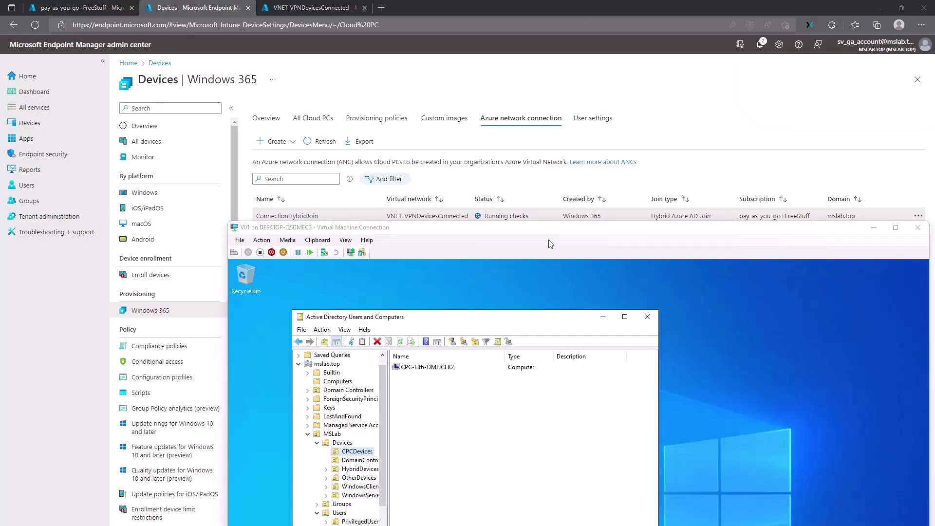
{"action": "left_click", "coordinate": [529, 176]}
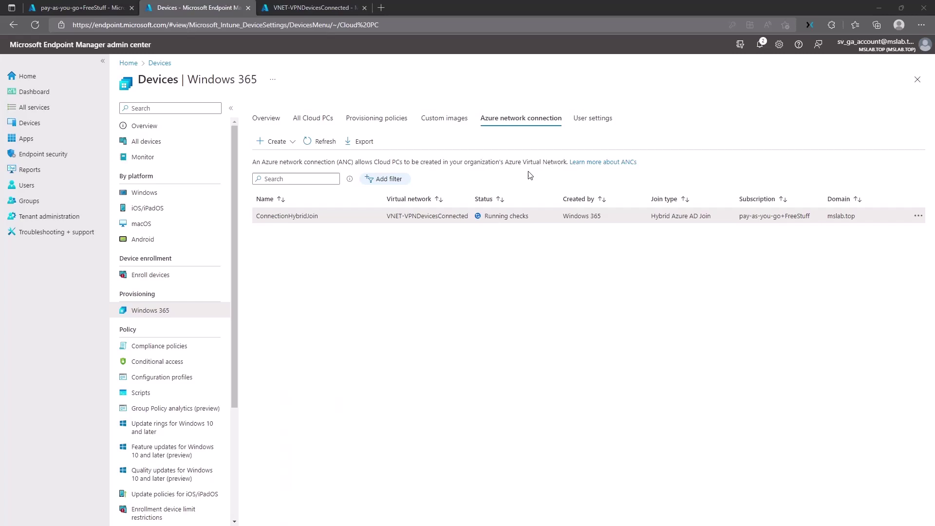
{"action": "key", "text": "alt+Tab"}
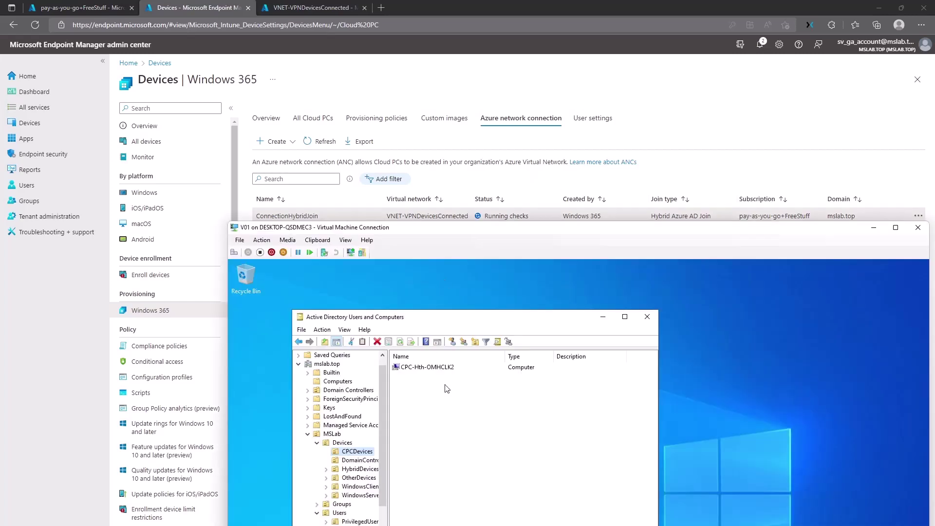
{"action": "left_click", "coordinate": [354, 452]}
{"action": "left_click", "coordinate": [422, 369]}
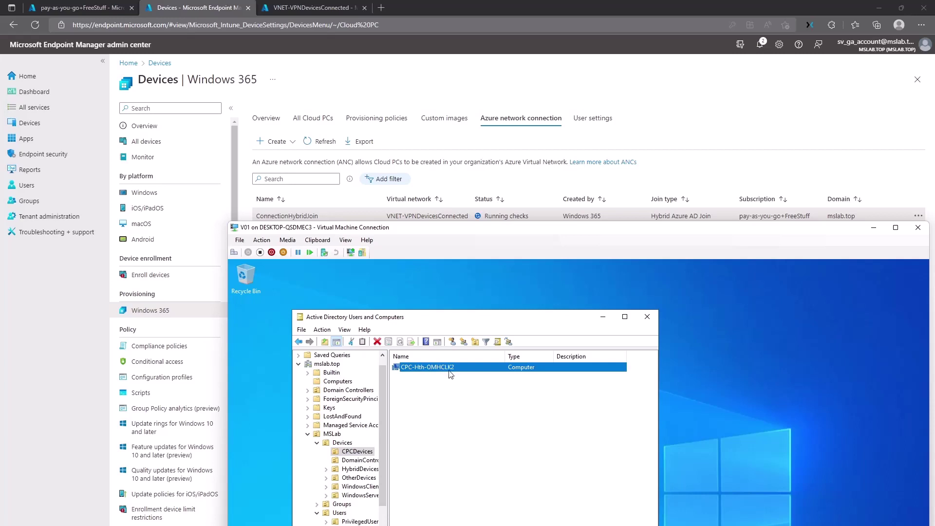
{"action": "left_click", "coordinate": [324, 140]}
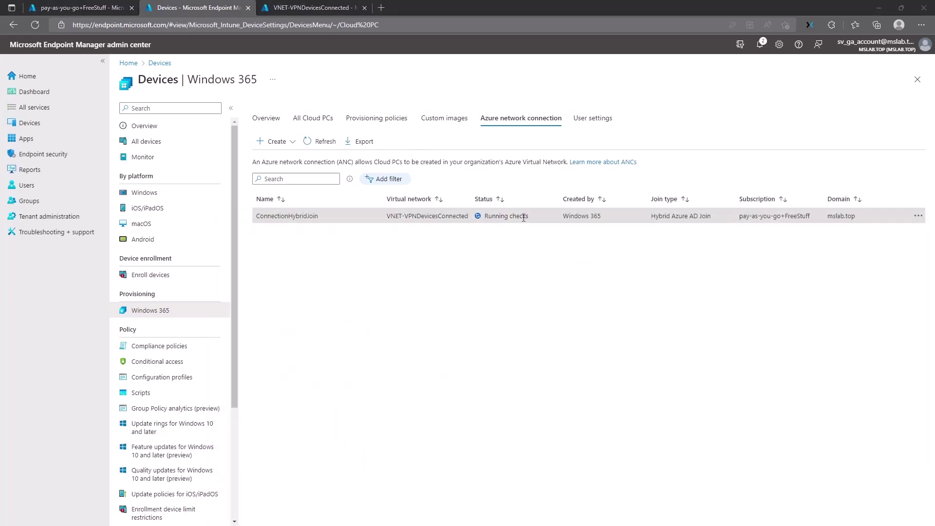
Step: Inspect CPC-Hth-OMHCLK2's Object and Attribute Editor properties, then close them
{"action": "key", "text": "alt+Tab"}
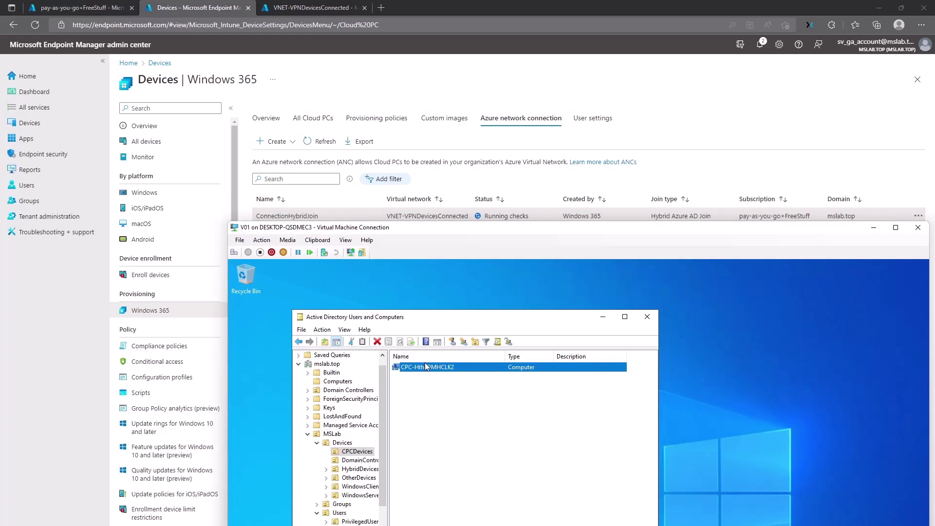
{"action": "double_click", "coordinate": [426, 367]}
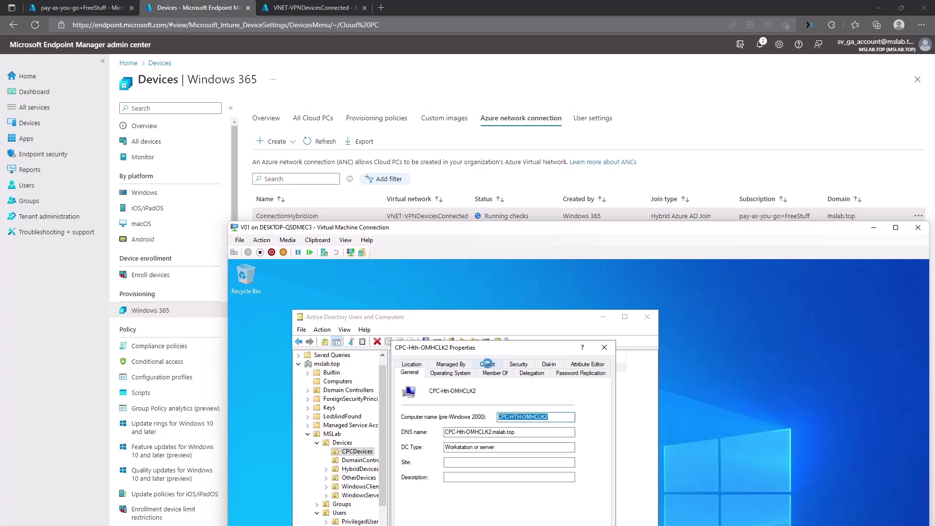
{"action": "left_click", "coordinate": [487, 363]}
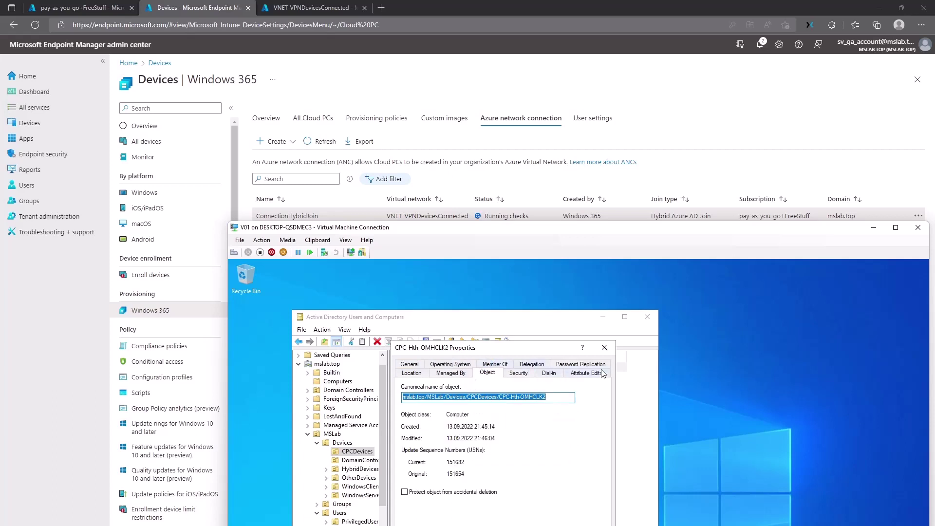
{"action": "left_click", "coordinate": [585, 375]}
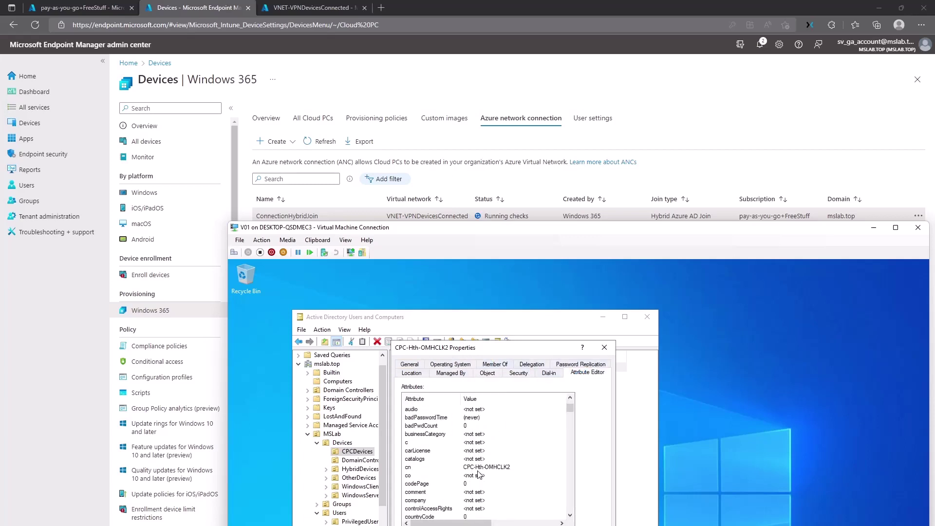
{"action": "scroll", "coordinate": [492, 465], "scroll_direction": "down", "scroll_amount": 10}
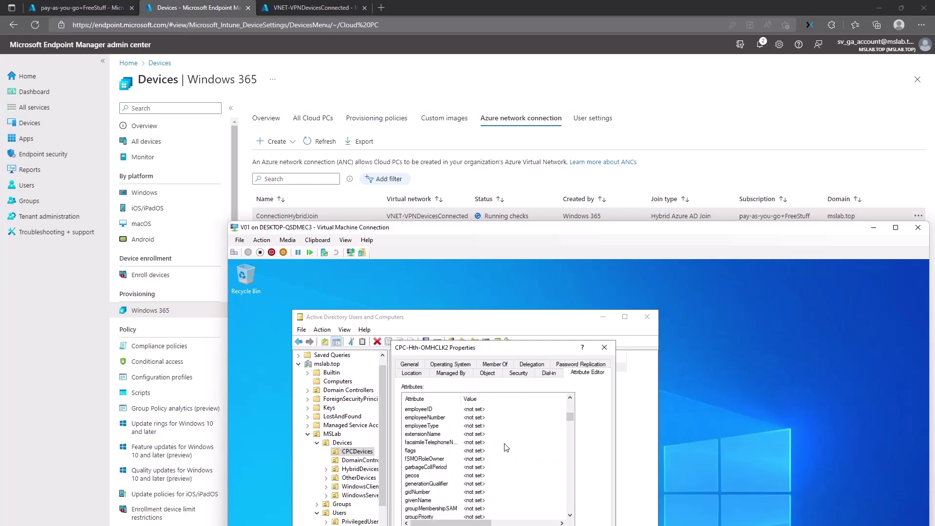
{"action": "key", "text": "Escape"}
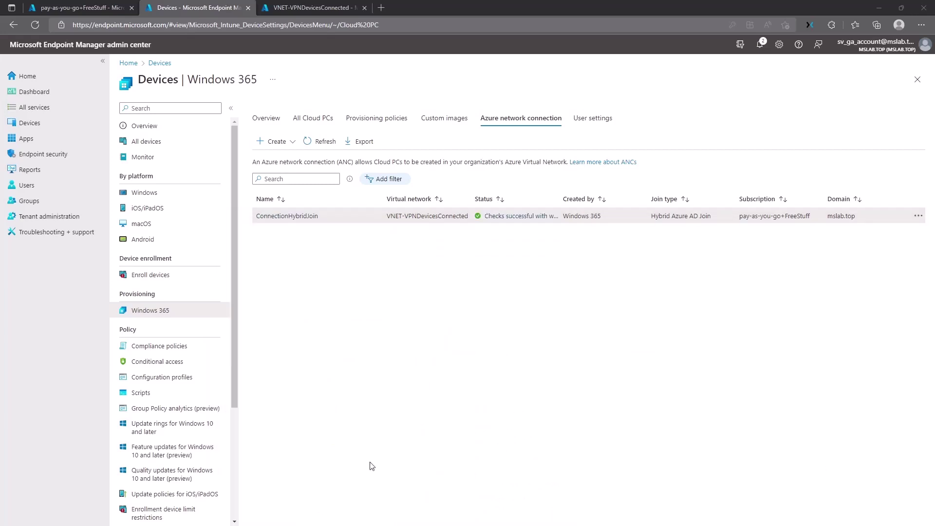
Step: Check the ConnectionHybridJoin health checks and read the Azure AD device sync warning's advice on syncing Cloud PC objects
{"action": "left_click", "coordinate": [490, 217]}
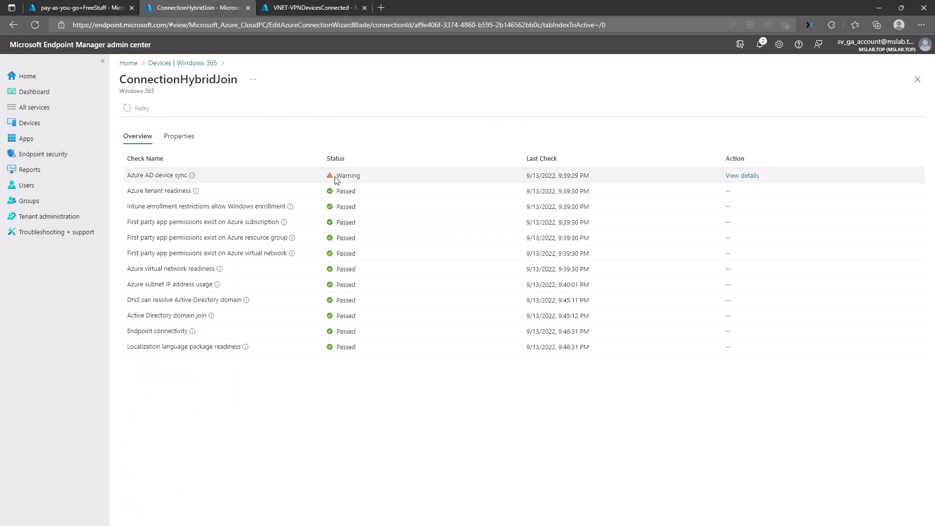
{"action": "mouse_move", "coordinate": [193, 177]}
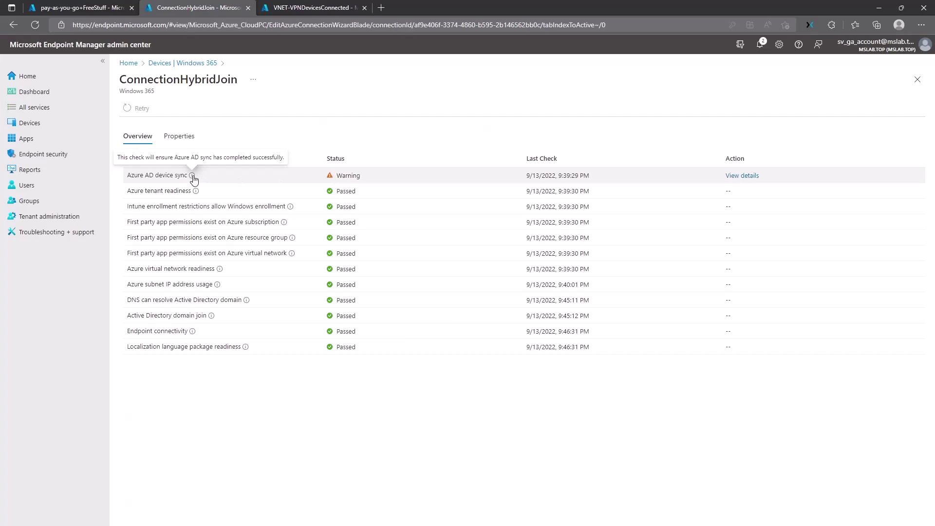
{"action": "left_click", "coordinate": [742, 176]}
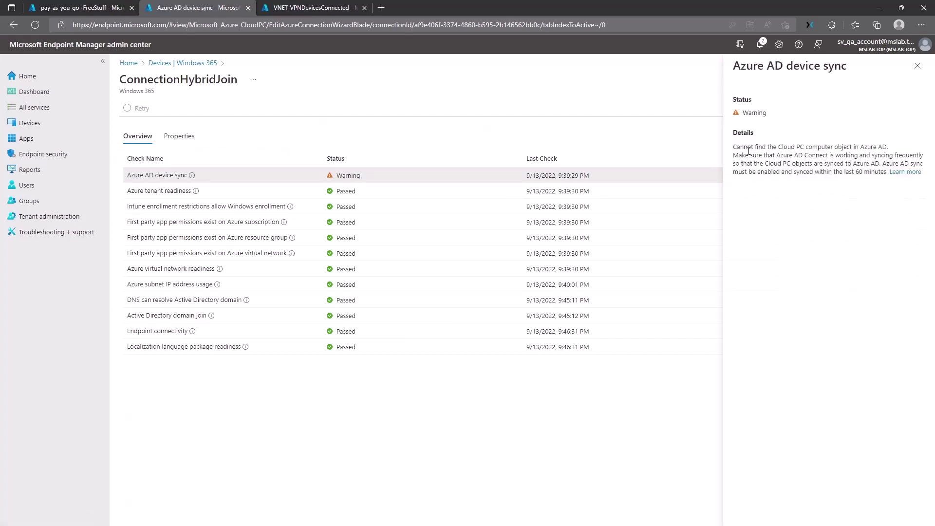
{"action": "left_click_drag", "start_coordinate": [740, 164], "coordinate": [781, 174]}
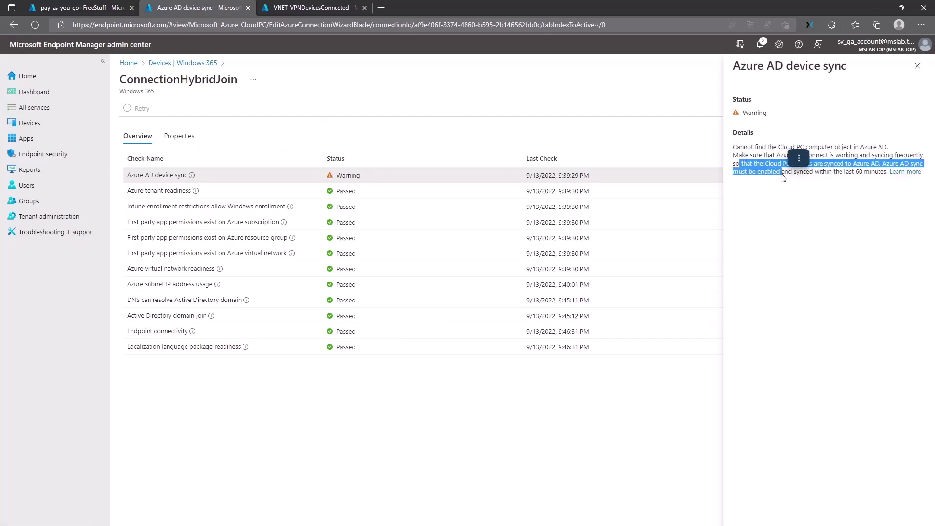
{"action": "left_click", "coordinate": [887, 174]}
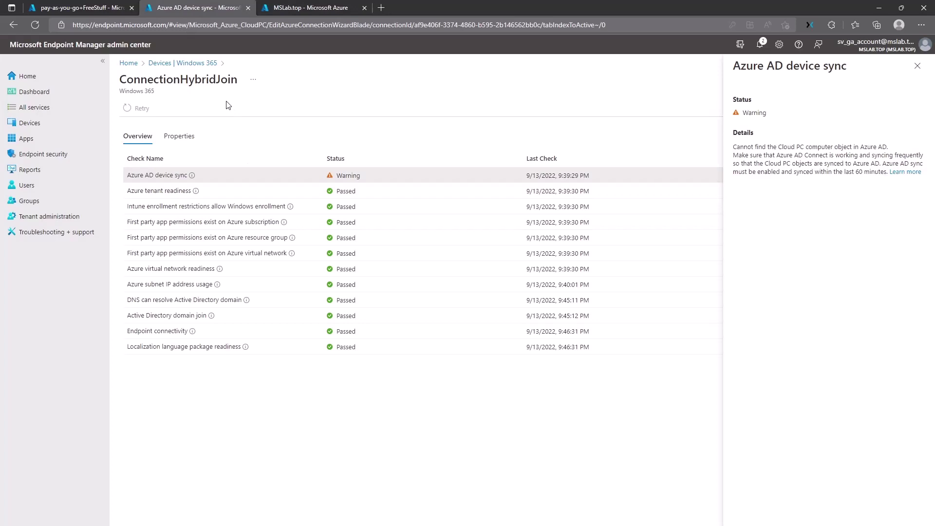
{"action": "left_click", "coordinate": [188, 62]}
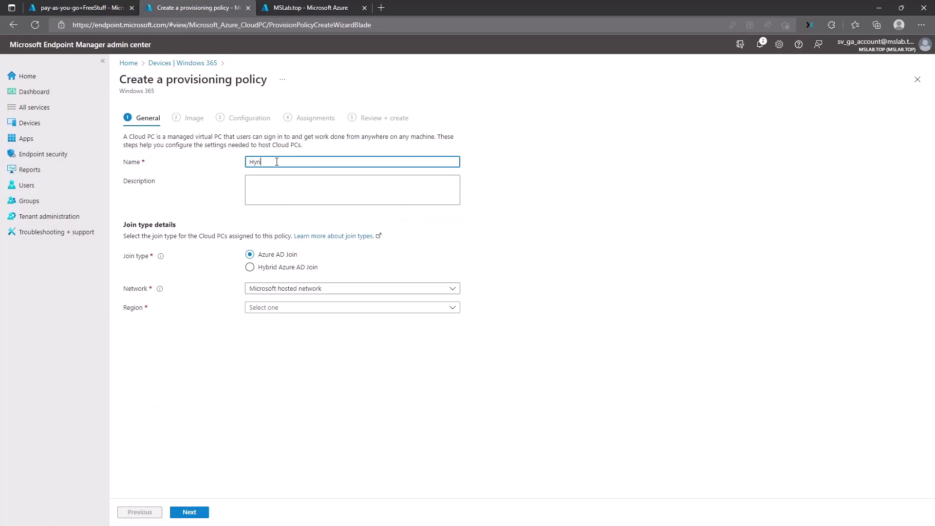
Step: Name the new provisioning policy 'HAADJ Machine'
{"action": "type", "text": "Hybrid"}
{"action": "key", "text": "BackSpace"}
{"action": "key", "text": "BackSpace"}
{"action": "type", "text": "AAD"}
{"action": "type", "text": "J"}
{"action": "type", "text": "_Pro"}
{"action": "type", "text": "Poli"}
{"action": "key", "text": "BackSpace"}
{"action": "type", "text": "Machine"}
{"action": "key", "text": "Tab"}
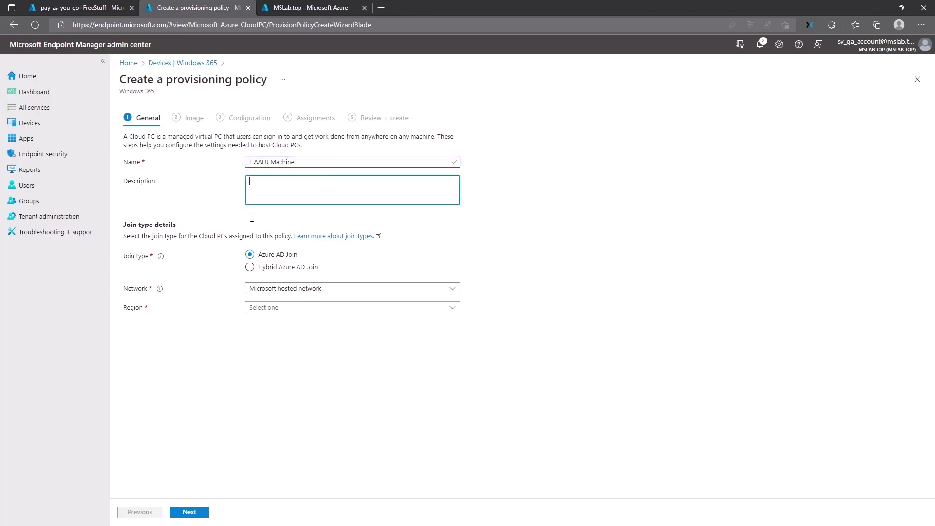
Step: Set the join type to Hybrid Azure AD Join on the ConnectionHybridJoin network, then choose Gallery image
{"action": "left_click", "coordinate": [272, 268]}
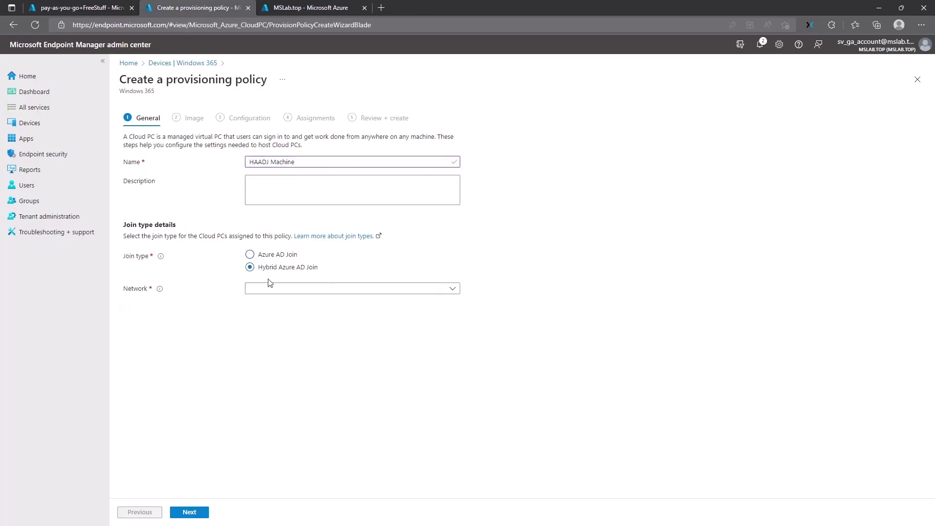
{"action": "left_click", "coordinate": [300, 289]}
{"action": "left_click", "coordinate": [282, 315]}
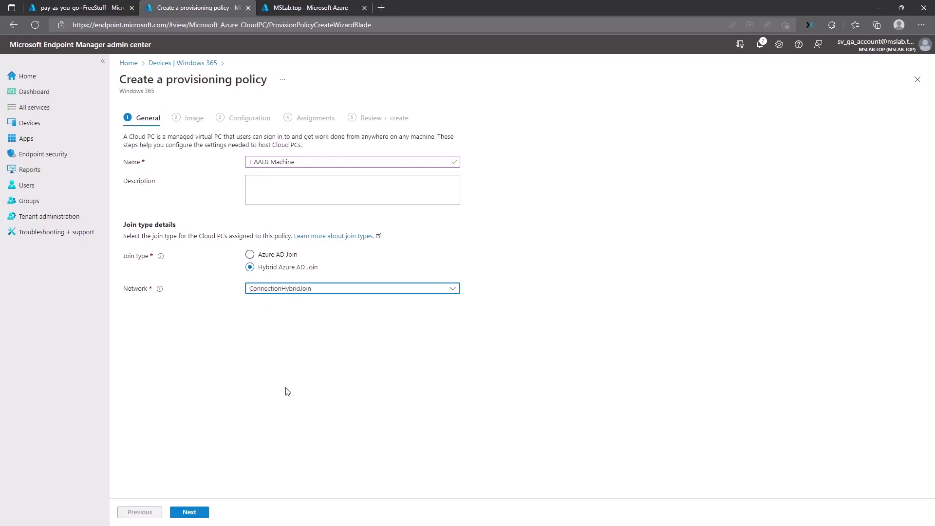
{"action": "left_click", "coordinate": [190, 514]}
{"action": "left_click", "coordinate": [280, 156]}
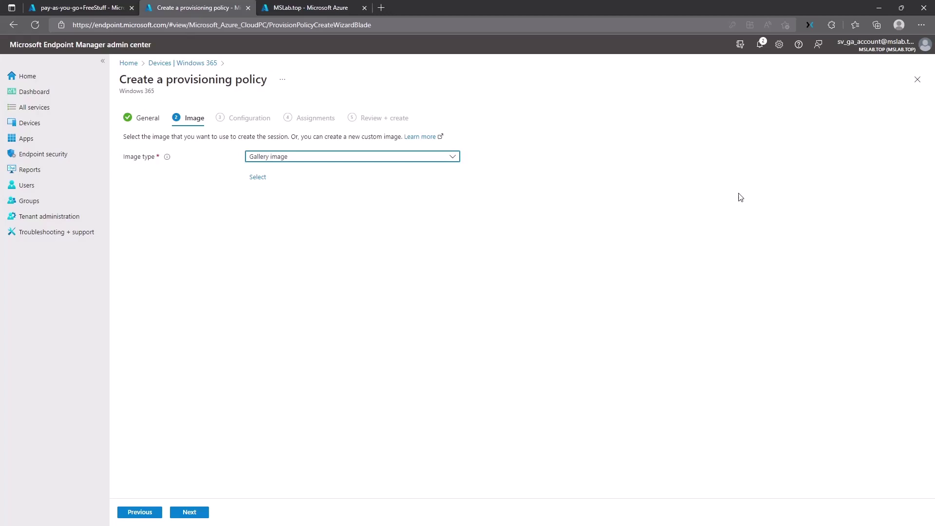
Step: Select the Windows 11 Enterprise + Microsoft 365 Apps gallery image and continue to assignments
{"action": "left_click", "coordinate": [264, 178]}
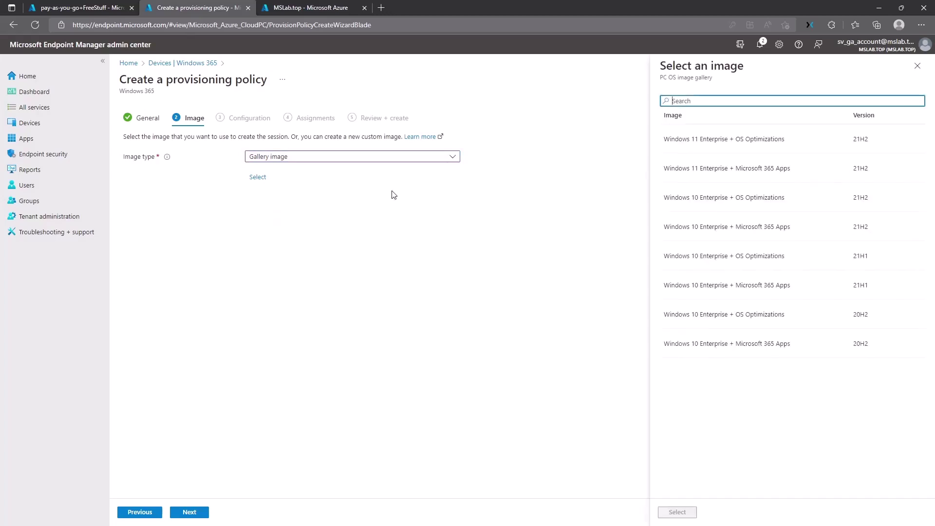
{"action": "left_click", "coordinate": [707, 170]}
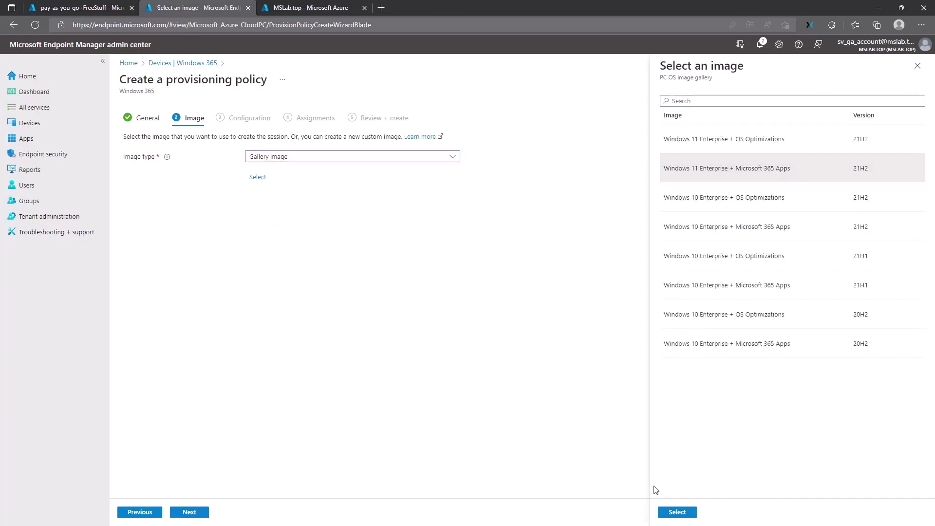
{"action": "left_click", "coordinate": [676, 511]}
{"action": "left_click", "coordinate": [202, 512]}
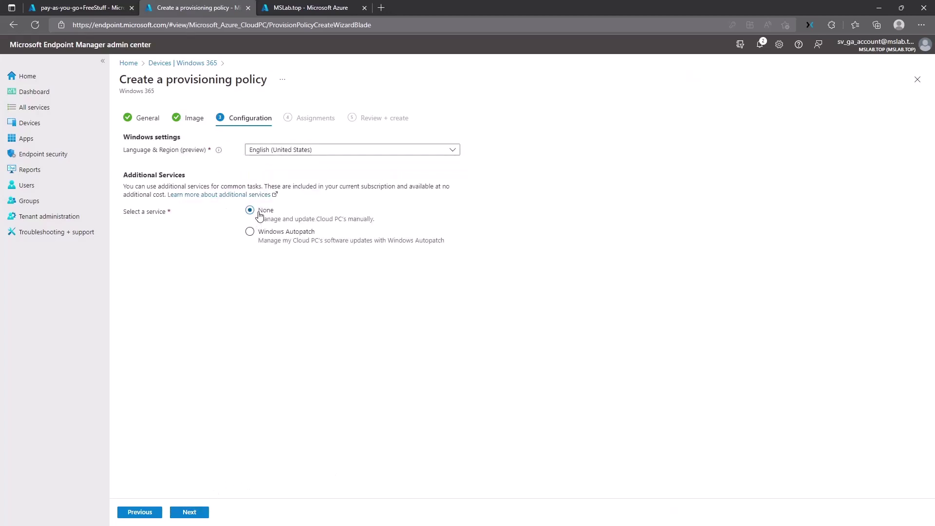
{"action": "left_click", "coordinate": [198, 512]}
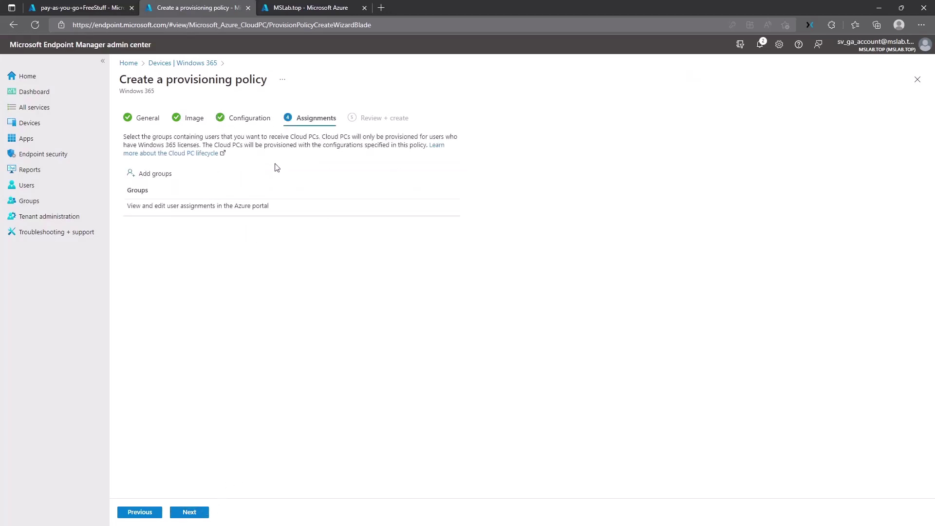
Step: Find and add the GUG_UsersAllowedToCreateCloudPC group, then review and create the policy
{"action": "left_click", "coordinate": [156, 175]}
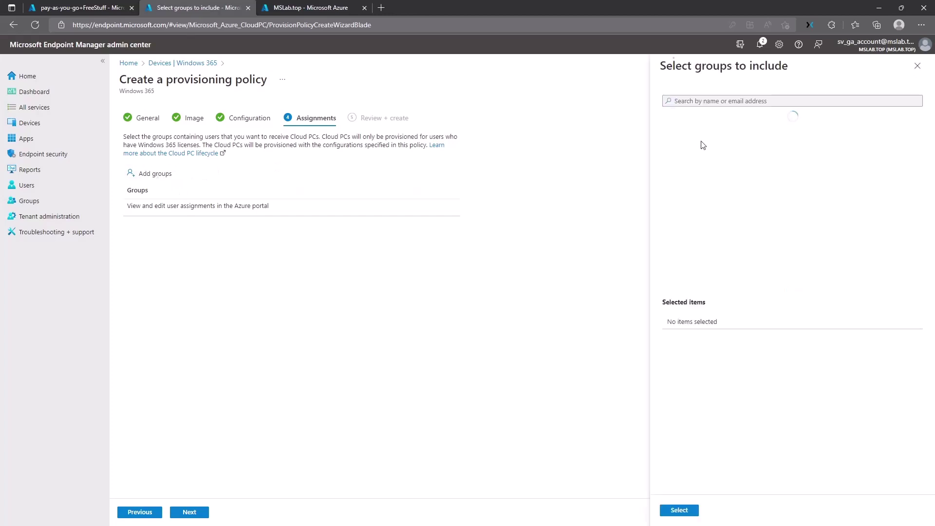
{"action": "left_click", "coordinate": [707, 102]}
{"action": "type", "text": "GUG_"}
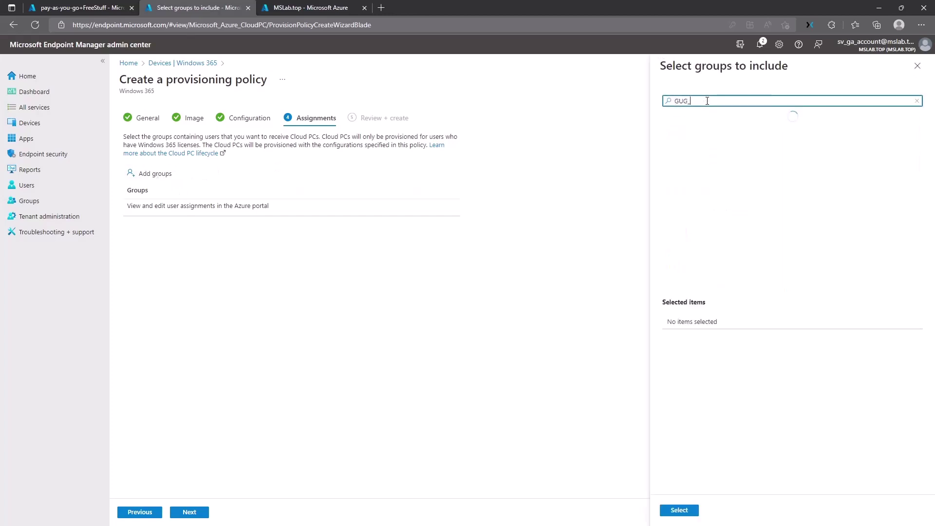
{"action": "left_click", "coordinate": [714, 147]}
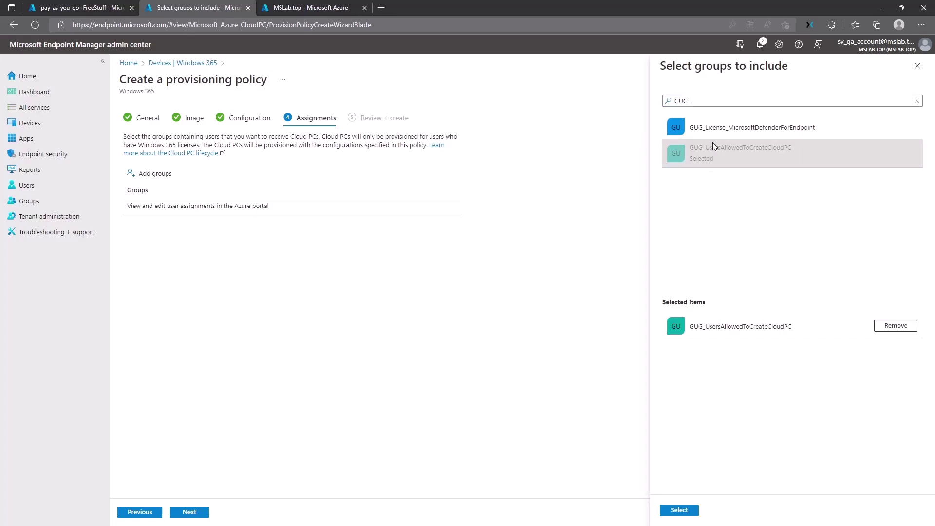
{"action": "left_click", "coordinate": [676, 509]}
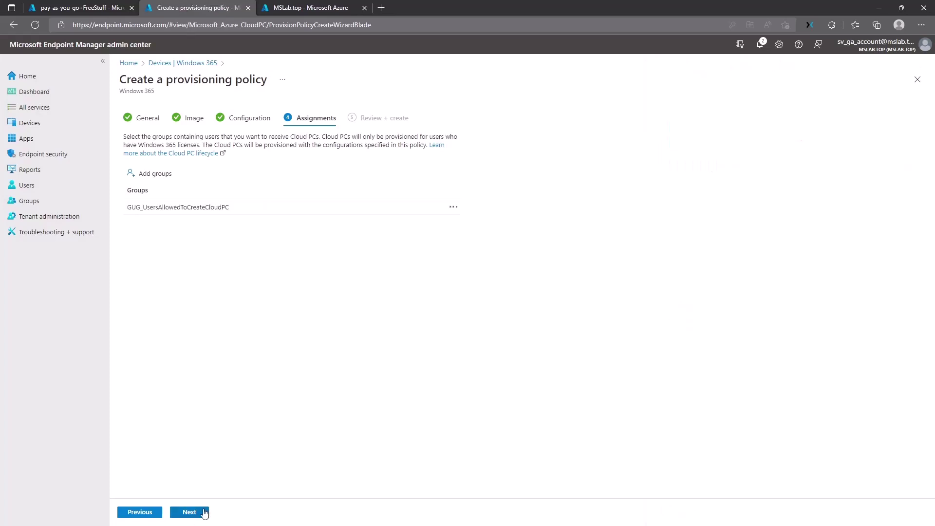
{"action": "left_click", "coordinate": [203, 512]}
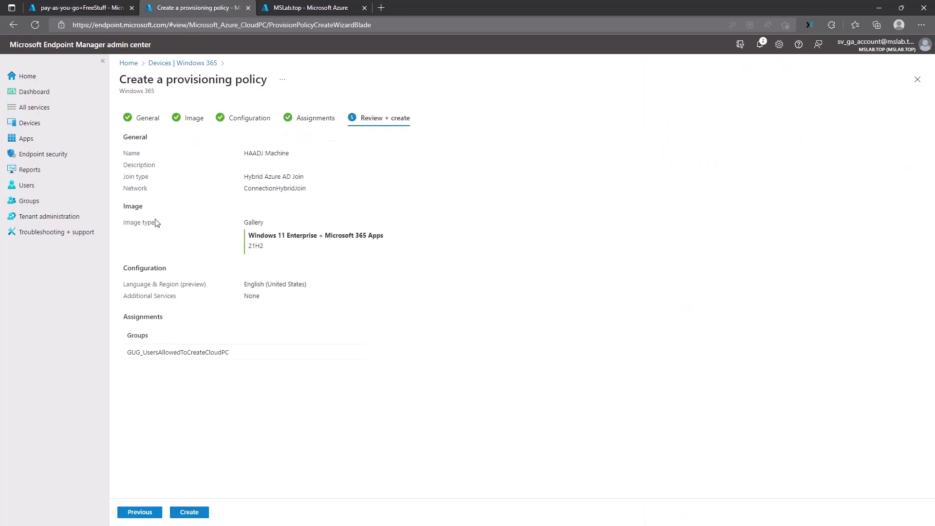
{"action": "left_click", "coordinate": [189, 514]}
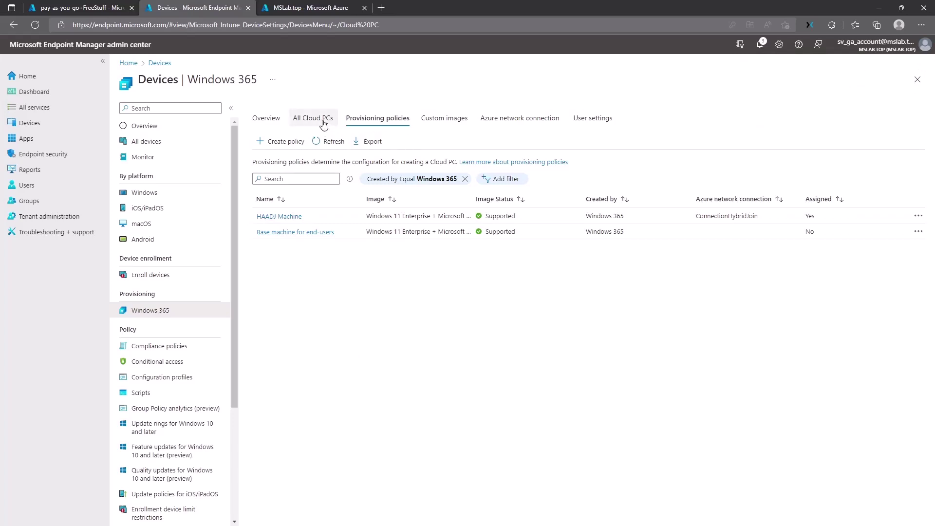
Step: In All Cloud PCs, filter to Provisioned machines and open CPC-frane-NSAIZ's device page
{"action": "left_click", "coordinate": [323, 122]}
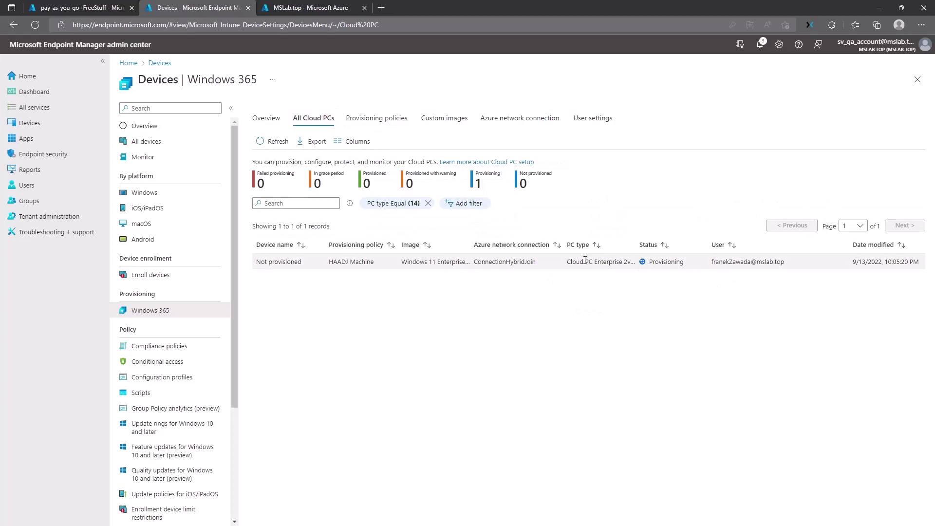
{"action": "left_click_drag", "start_coordinate": [332, 265], "coordinate": [372, 263]}
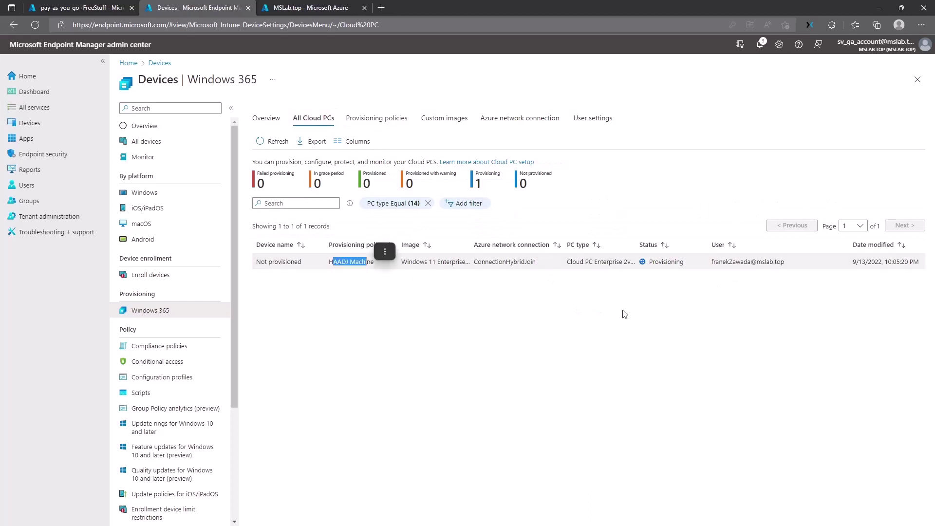
{"action": "left_click_drag", "start_coordinate": [711, 261], "coordinate": [785, 270]}
{"action": "left_click", "coordinate": [785, 271]}
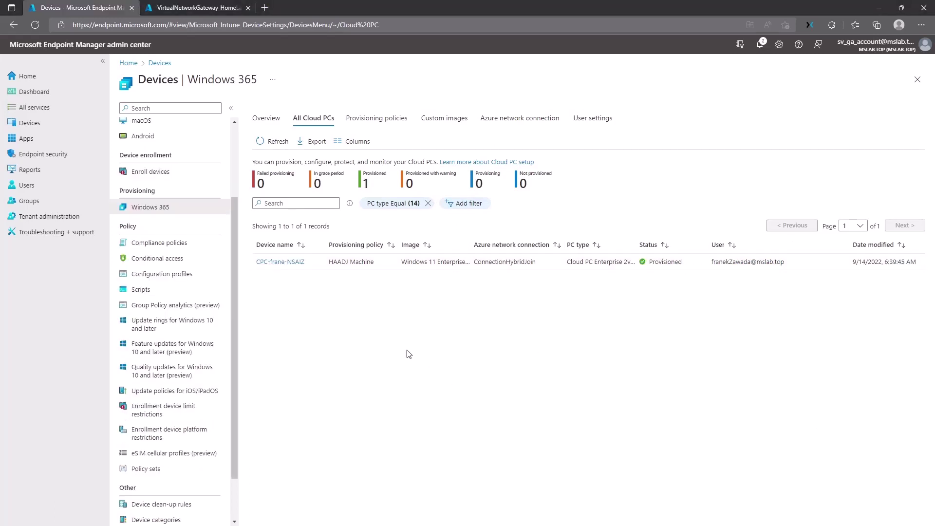
{"action": "left_click_drag", "start_coordinate": [374, 191], "coordinate": [363, 181]}
{"action": "left_click", "coordinate": [362, 180]}
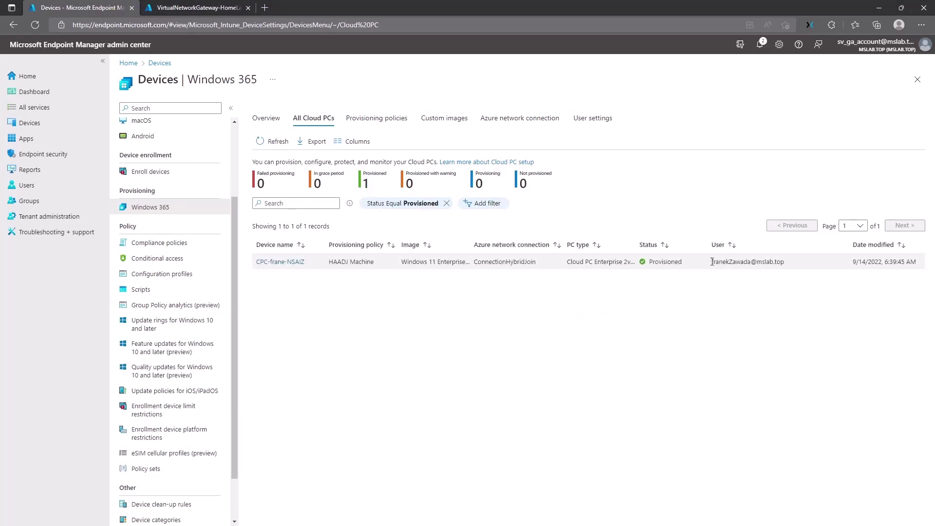
{"action": "left_click", "coordinate": [284, 262]}
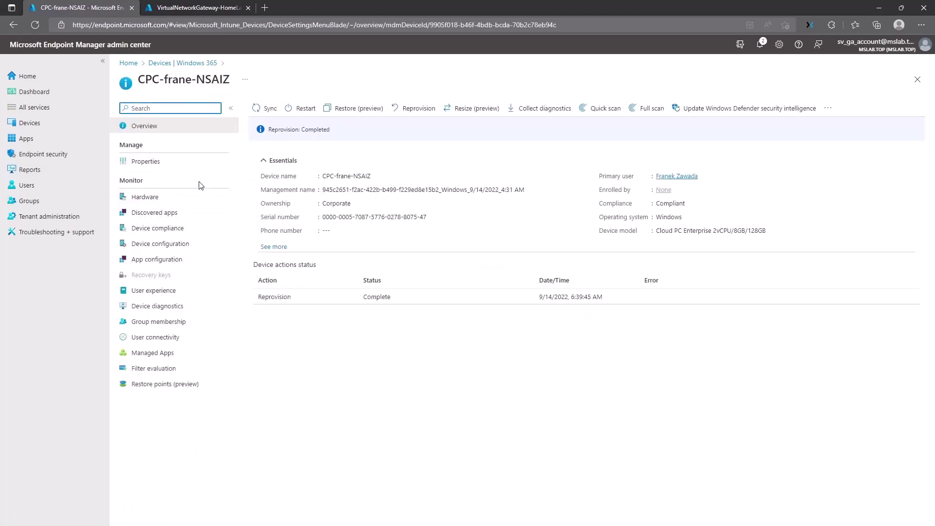
Step: Check CPC-frane-NSAIZ's Properties, Hardware, Group membership and Device configuration pages, then return to Cloud PCs
{"action": "left_click", "coordinate": [275, 136]}
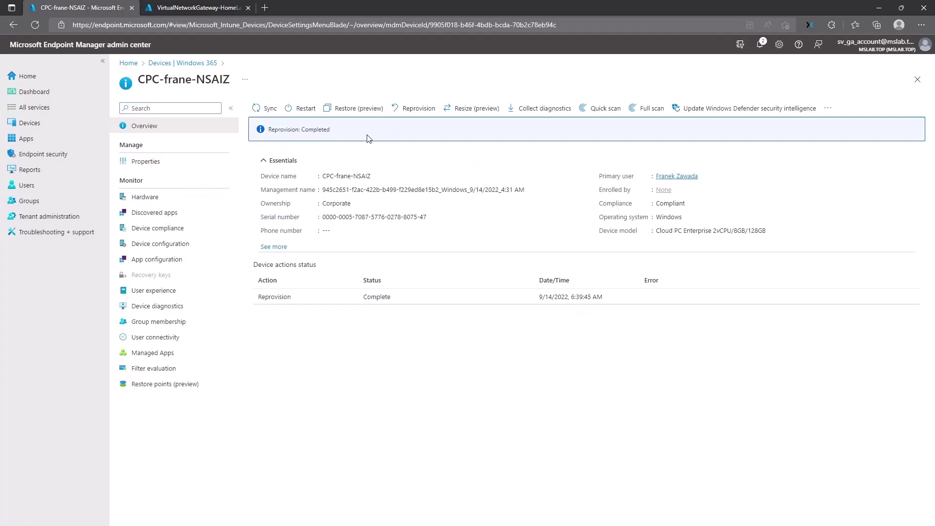
{"action": "left_click", "coordinate": [188, 157]}
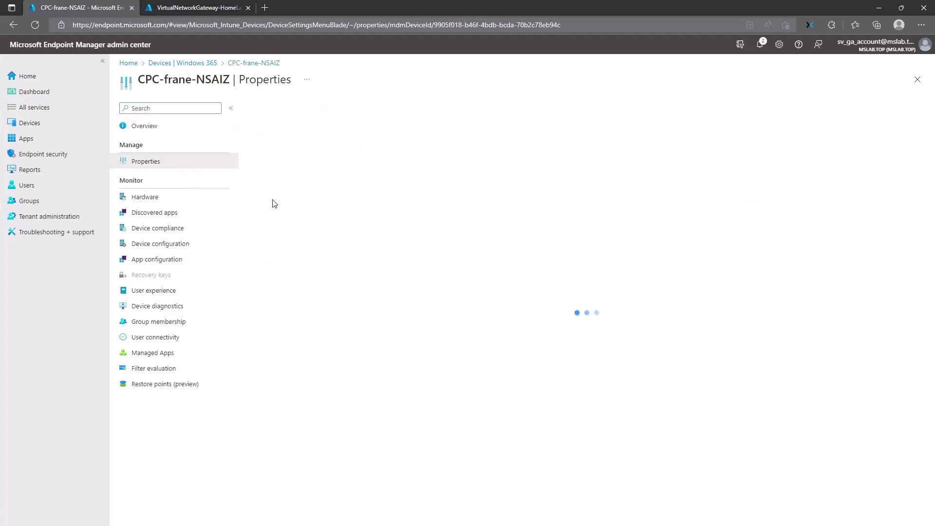
{"action": "left_click", "coordinate": [179, 196]}
{"action": "scroll", "coordinate": [394, 330], "scroll_direction": "down", "scroll_amount": 4}
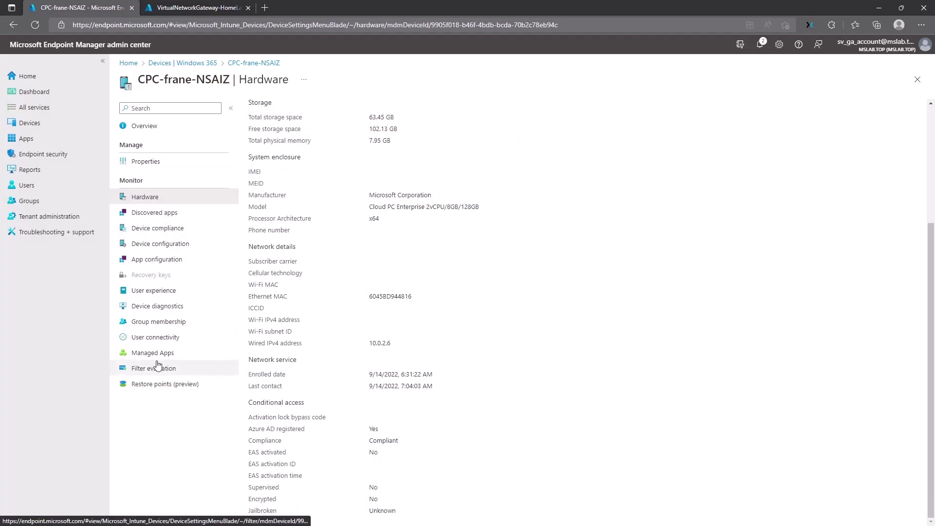
{"action": "left_click", "coordinate": [160, 325]}
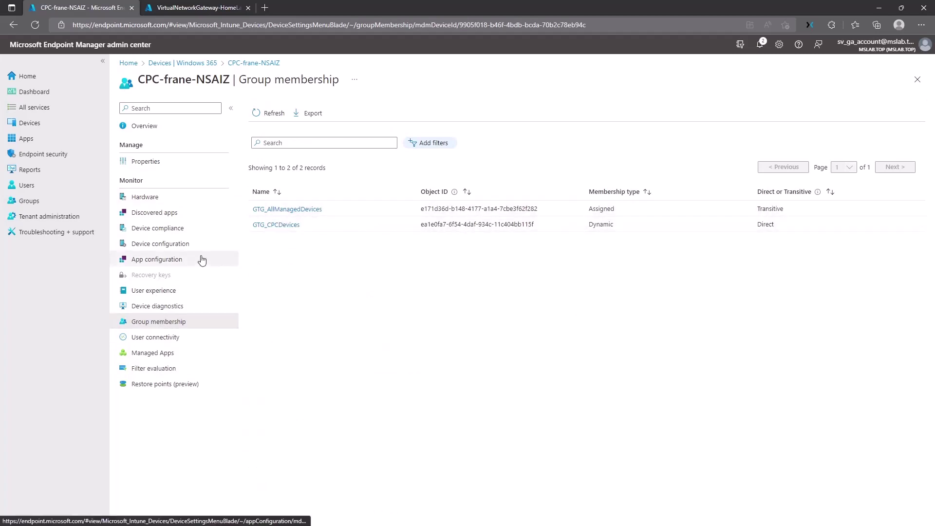
{"action": "left_click", "coordinate": [177, 244]}
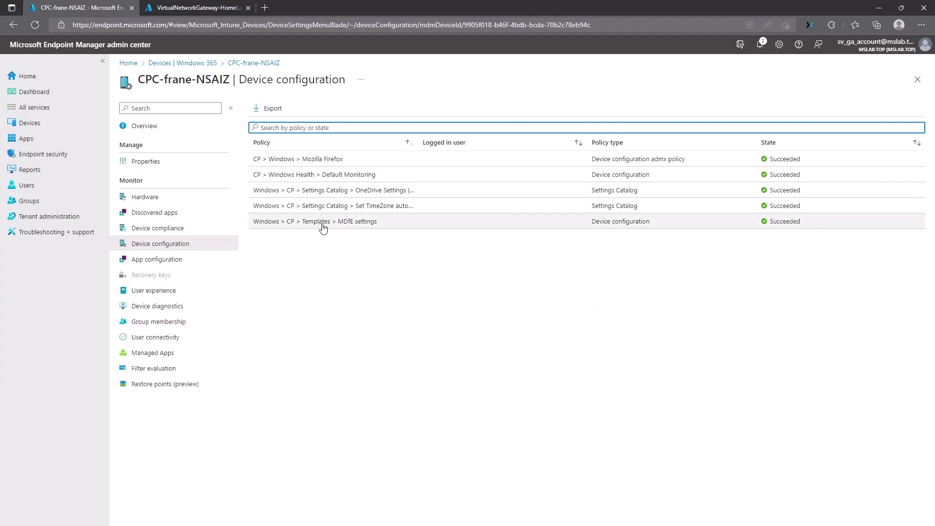
{"action": "left_click", "coordinate": [210, 67]}
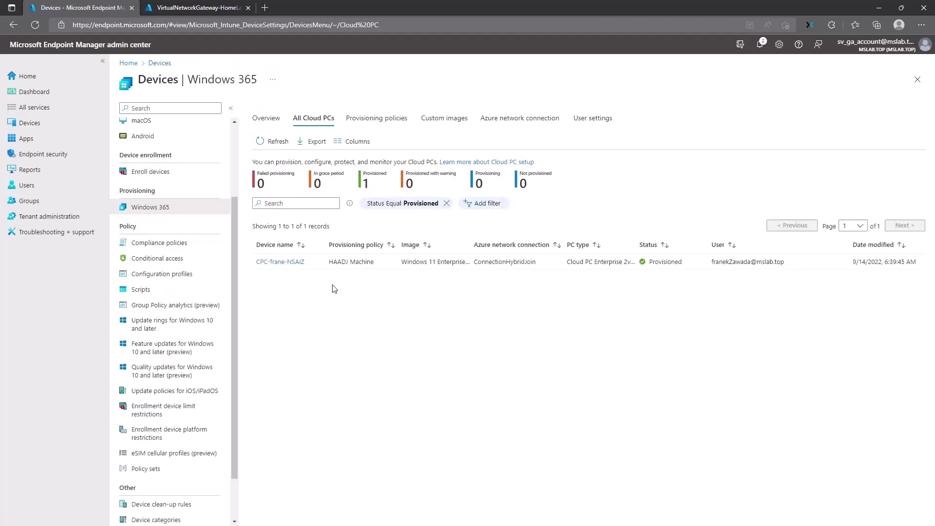
Step: Open windows365.microsoft.com in a new private browsing window
{"action": "key", "text": "ctrl+shift+n"}
{"action": "type", "text": "w"}
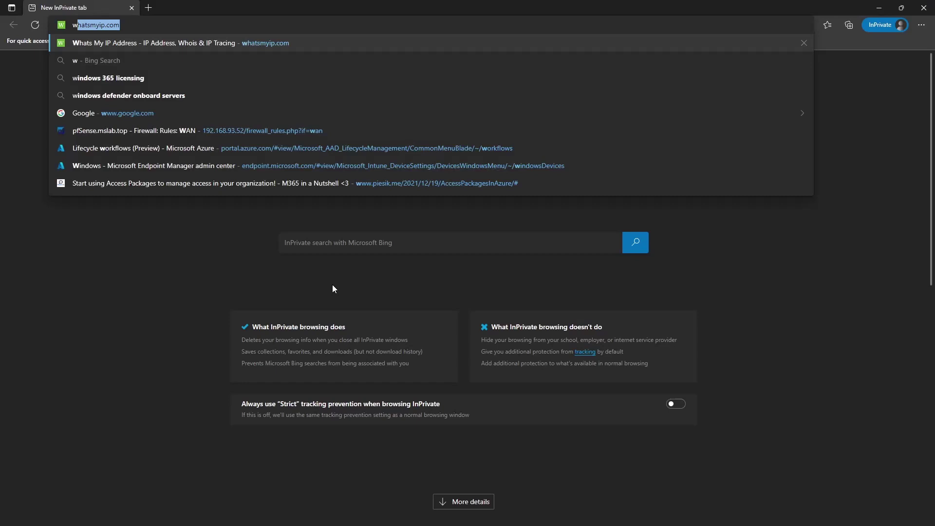
{"action": "type", "text": "indows365.microso"}
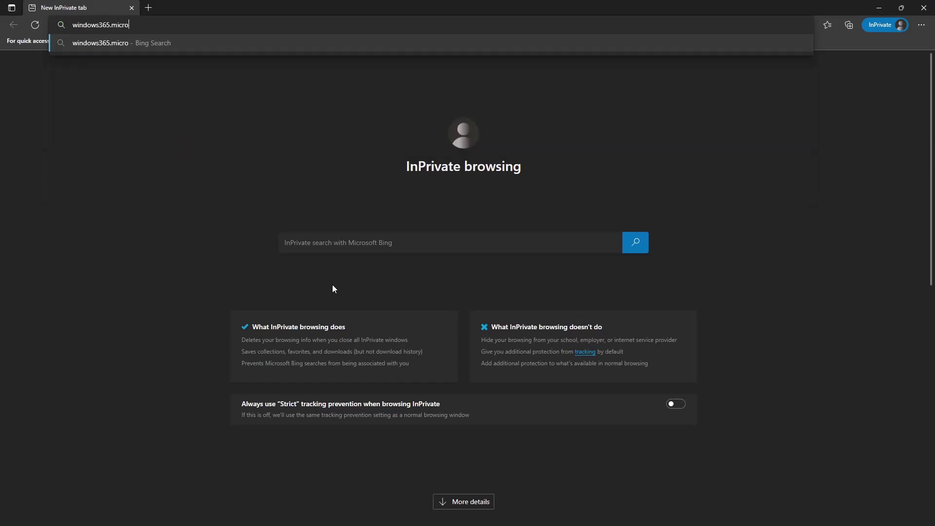
{"action": "type", "text": "ft.com"}
{"action": "key", "text": "Return"}
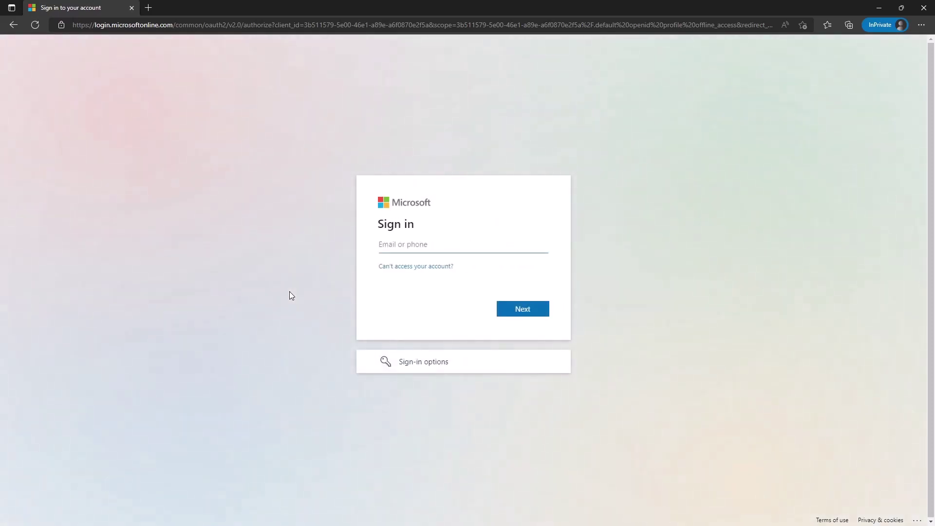
Step: Sign in with the user's e-mail and password, skip security info, and stay signed in
{"action": "key", "text": "Return"}
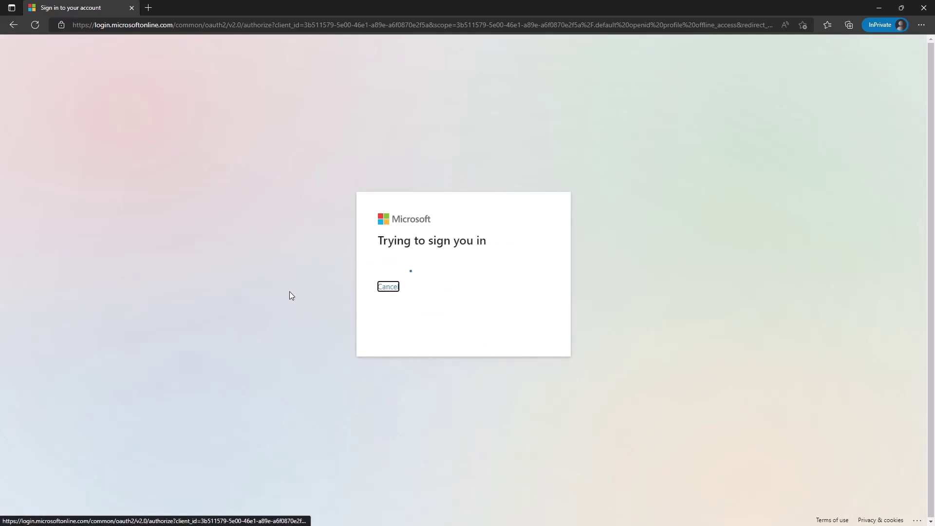
{"action": "type", "text": "•••••••••"}
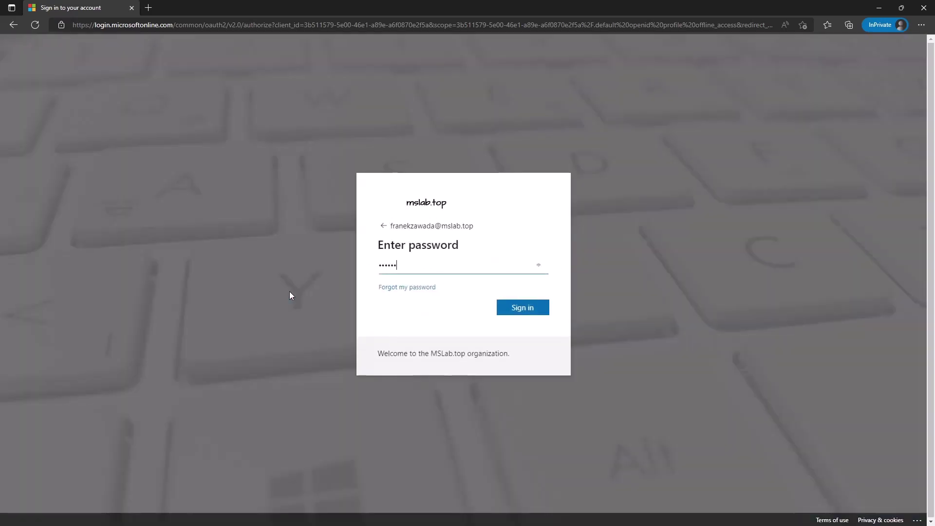
{"action": "key", "text": "Return"}
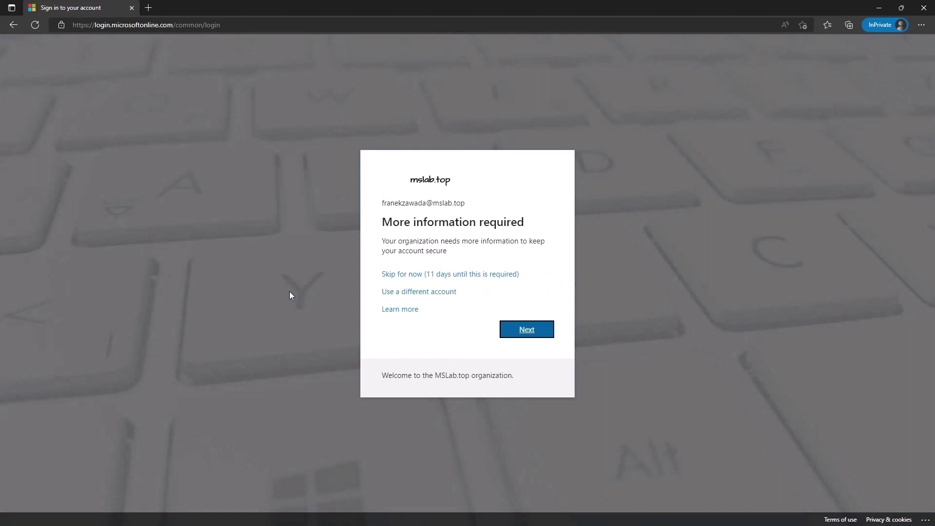
{"action": "left_click", "coordinate": [429, 278]}
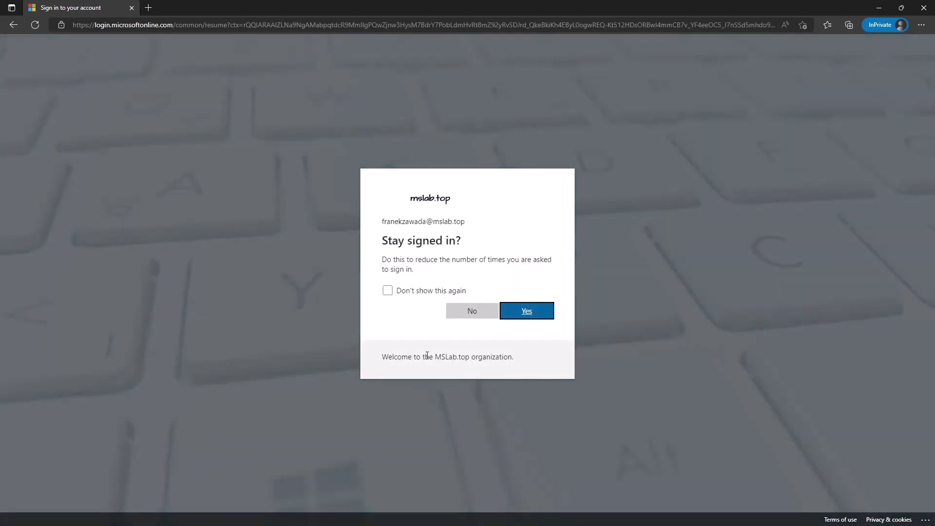
{"action": "left_click", "coordinate": [540, 314]}
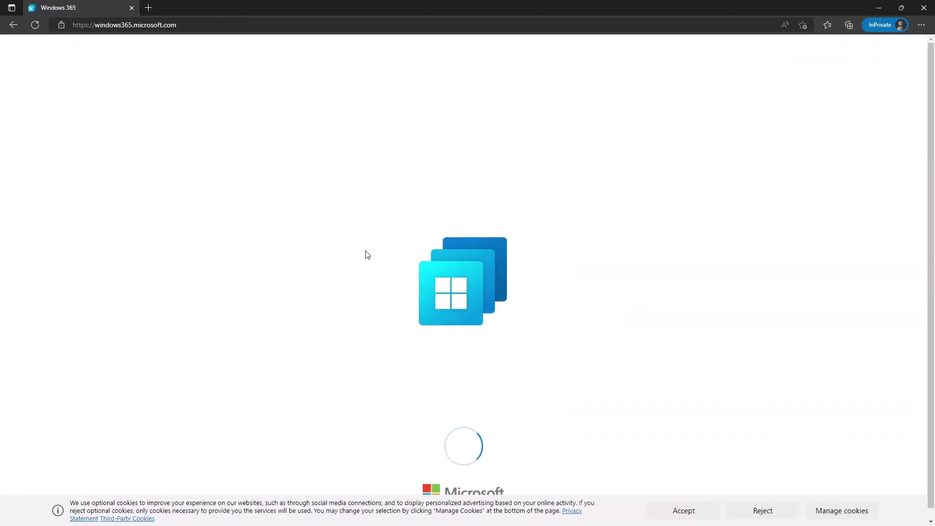
Step: Accept cookies, reveal the Cloud PC's full name, and view then close its System information
{"action": "left_click", "coordinate": [691, 509]}
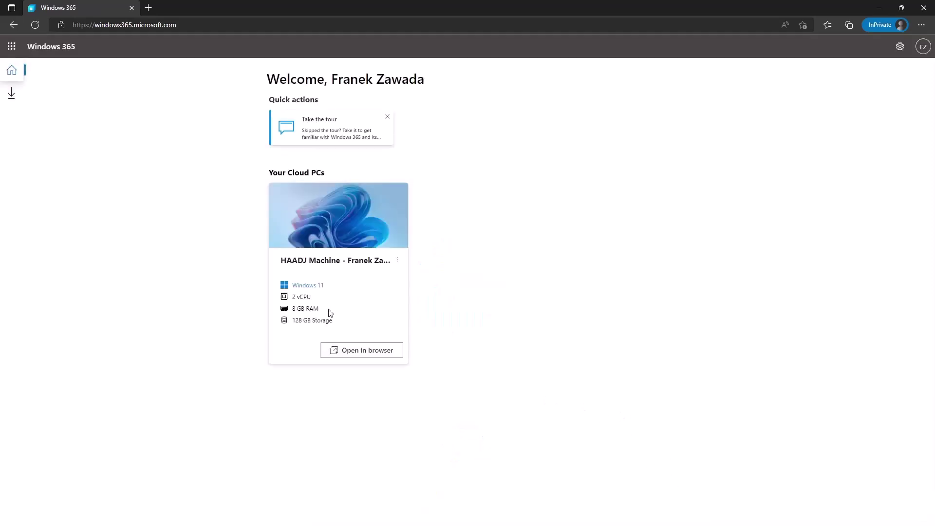
{"action": "left_click_drag", "start_coordinate": [278, 264], "coordinate": [390, 268]}
{"action": "left_click", "coordinate": [320, 267]}
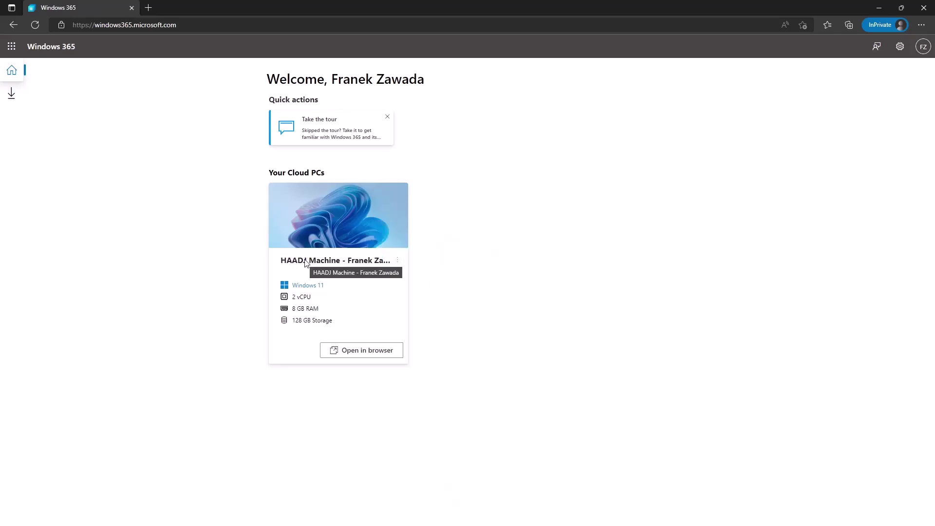
{"action": "left_click", "coordinate": [399, 262]}
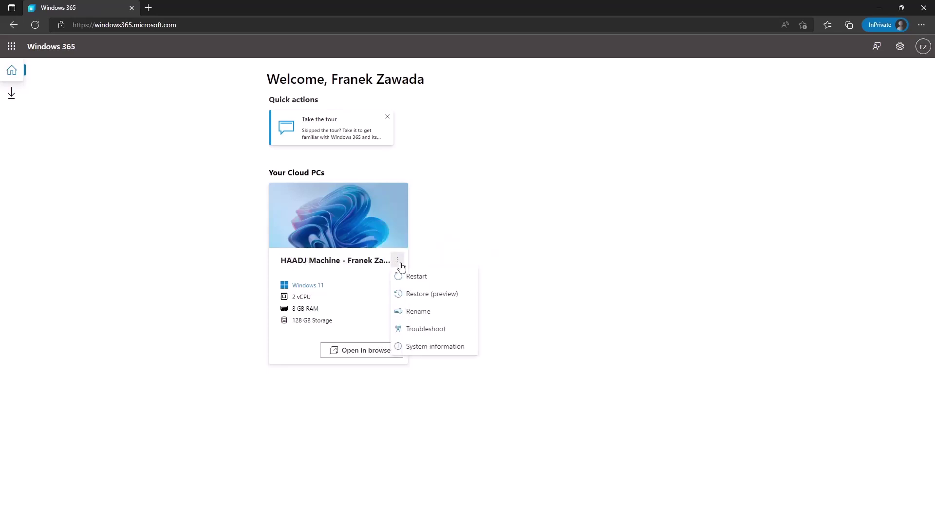
{"action": "left_click", "coordinate": [434, 347]}
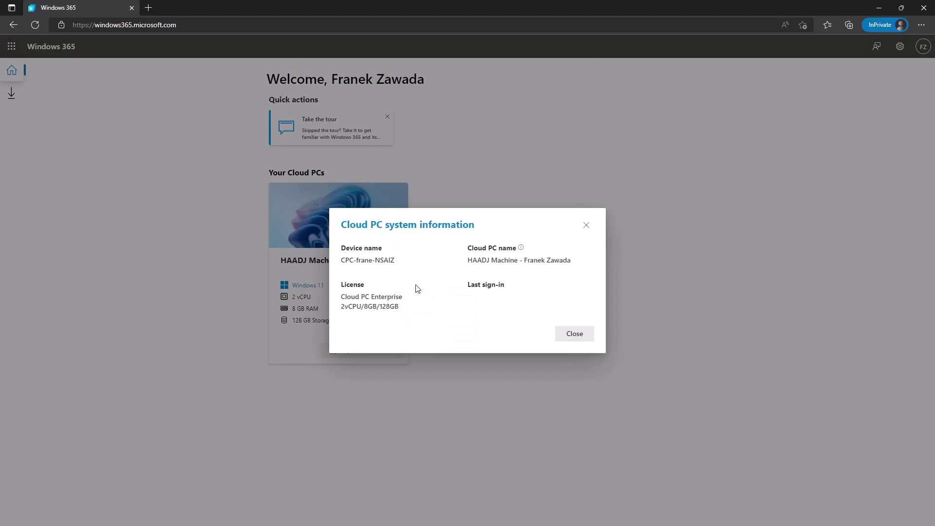
{"action": "left_click_drag", "start_coordinate": [472, 261], "coordinate": [514, 262]}
{"action": "left_click", "coordinate": [586, 226]}
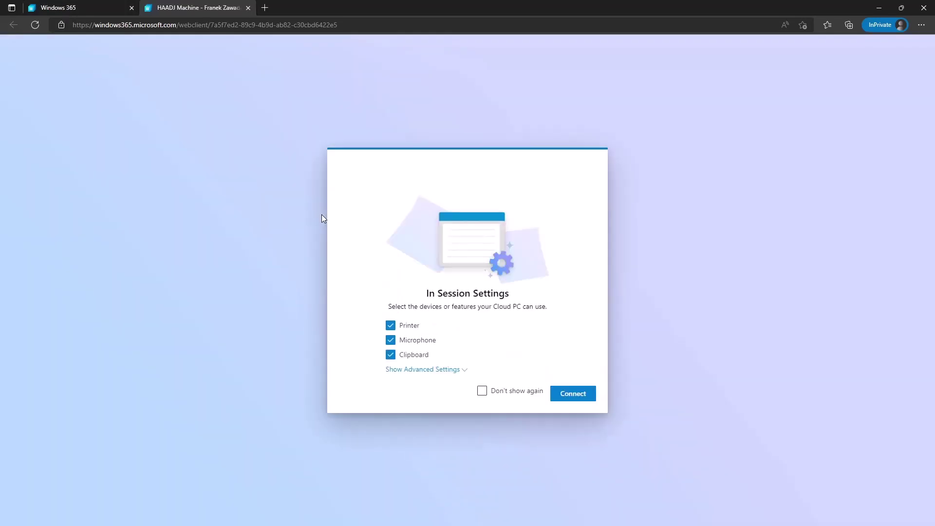
Step: Tick Don't show again, connect to the Cloud PC, and enter the user's password
{"action": "left_click", "coordinate": [482, 390]}
{"action": "left_click", "coordinate": [586, 393]}
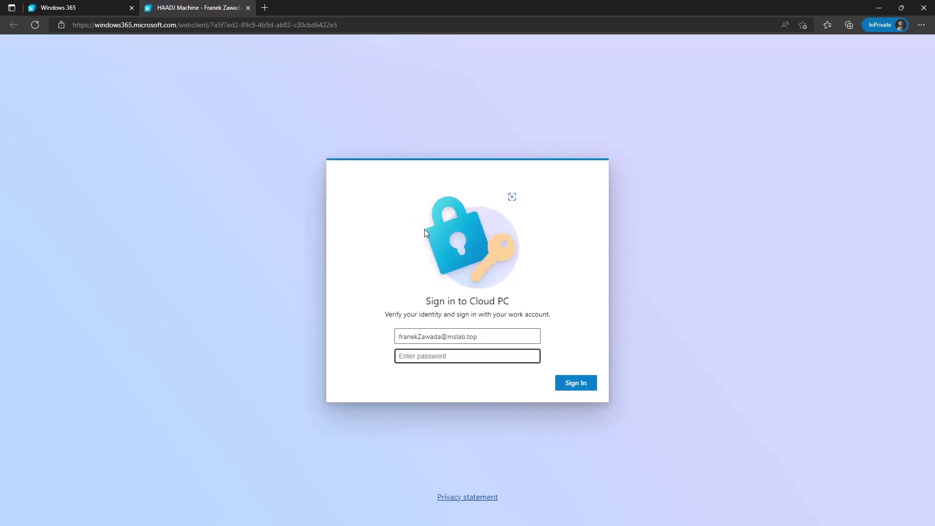
{"action": "type", "text": "•••••••••"}
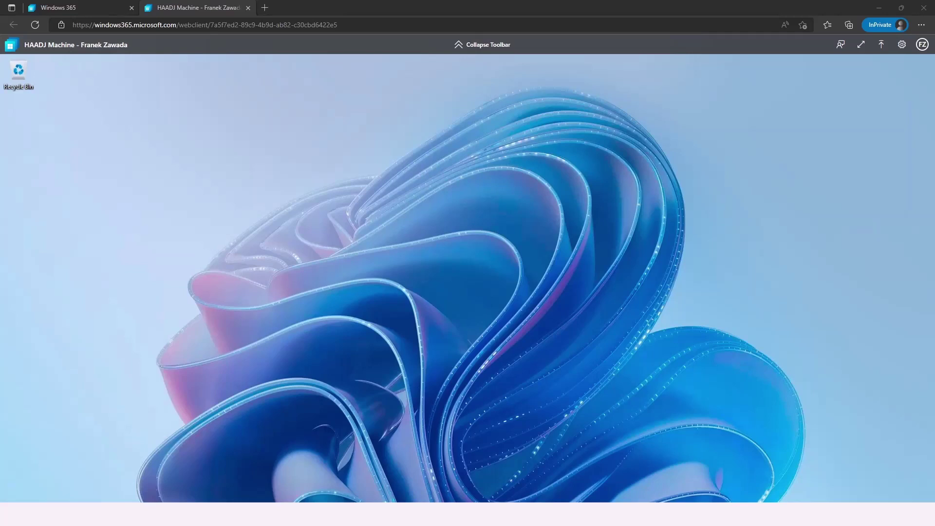
Step: Open File Explorer on the Cloud PC and show This PC's drives, including Windows (C:)
{"action": "key", "text": "super"}
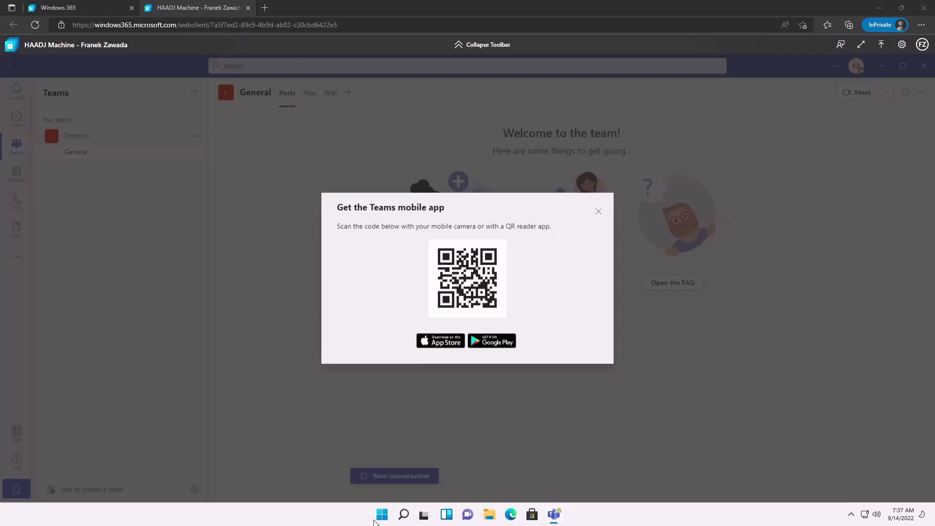
{"action": "left_click", "coordinate": [489, 515]}
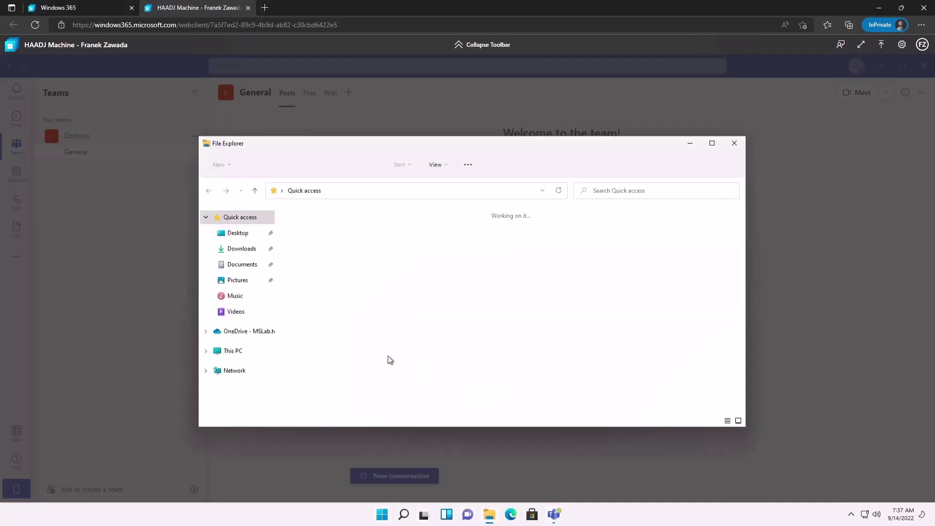
{"action": "left_click", "coordinate": [236, 351]}
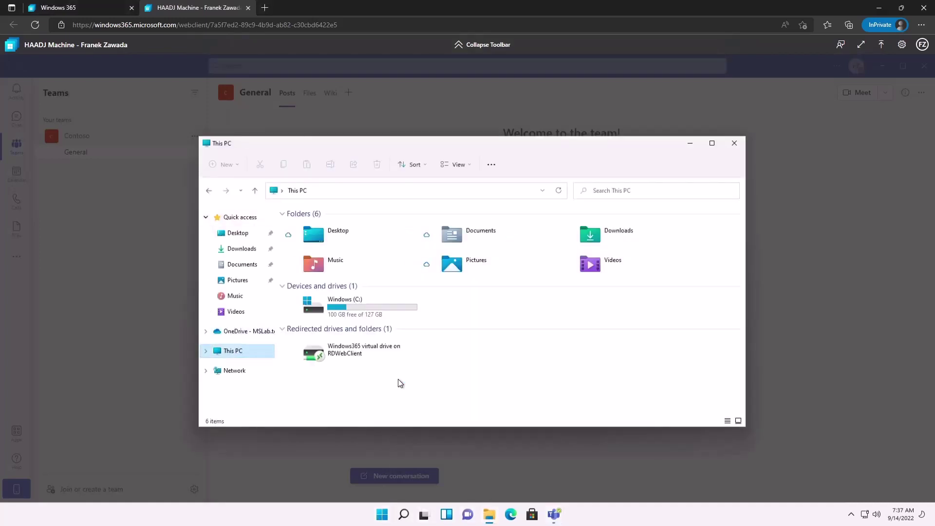
Step: Open This PC's About page confirming CPC-frane-NSAIZ.mslab.top, then view the Computer Name tab
{"action": "right_click", "coordinate": [400, 378]}
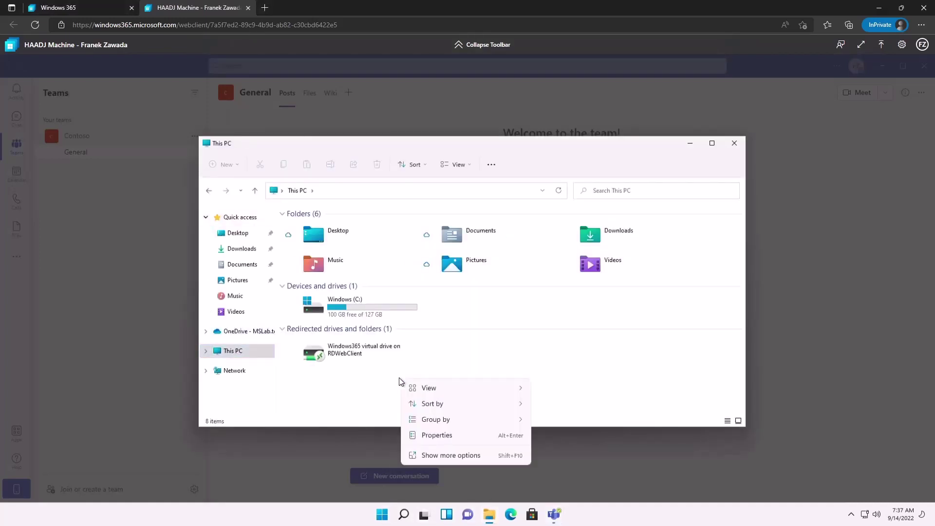
{"action": "left_click", "coordinate": [437, 460]}
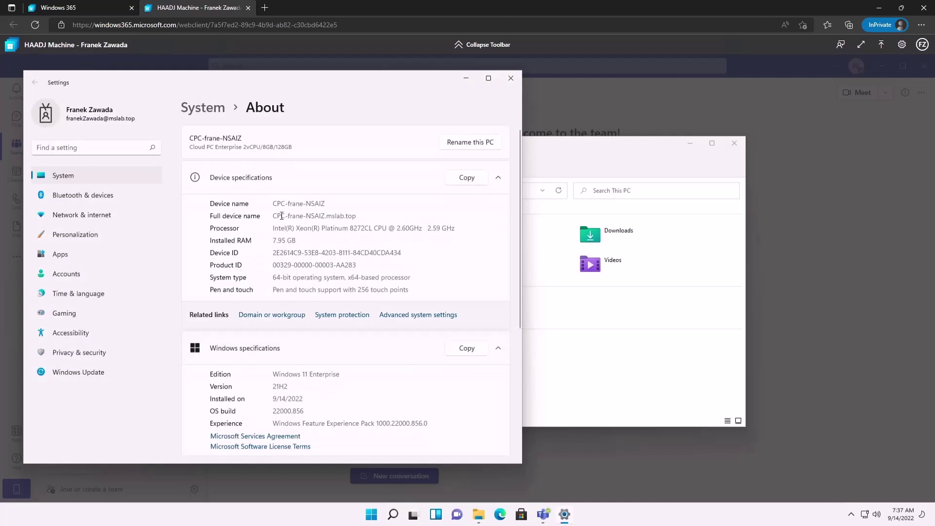
{"action": "left_click_drag", "start_coordinate": [313, 218], "coordinate": [357, 218]}
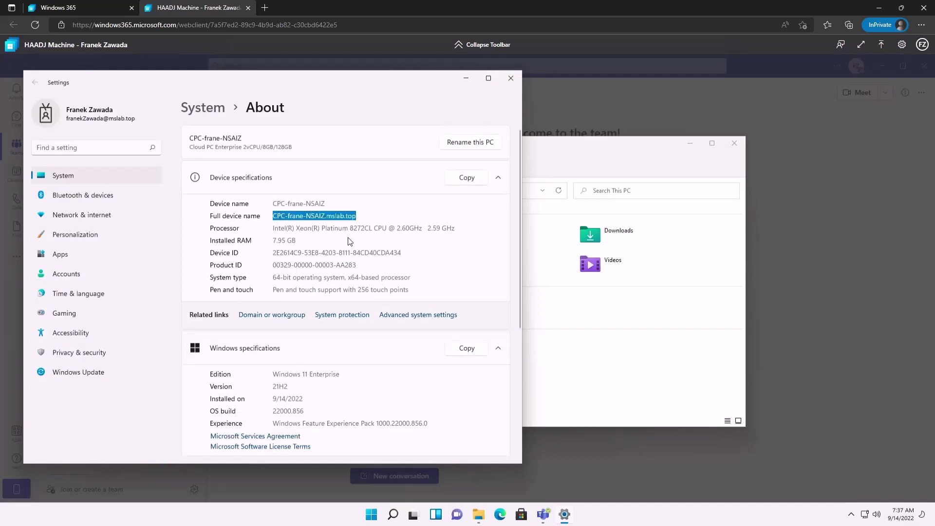
{"action": "scroll", "coordinate": [349, 272], "scroll_direction": "down", "scroll_amount": 5}
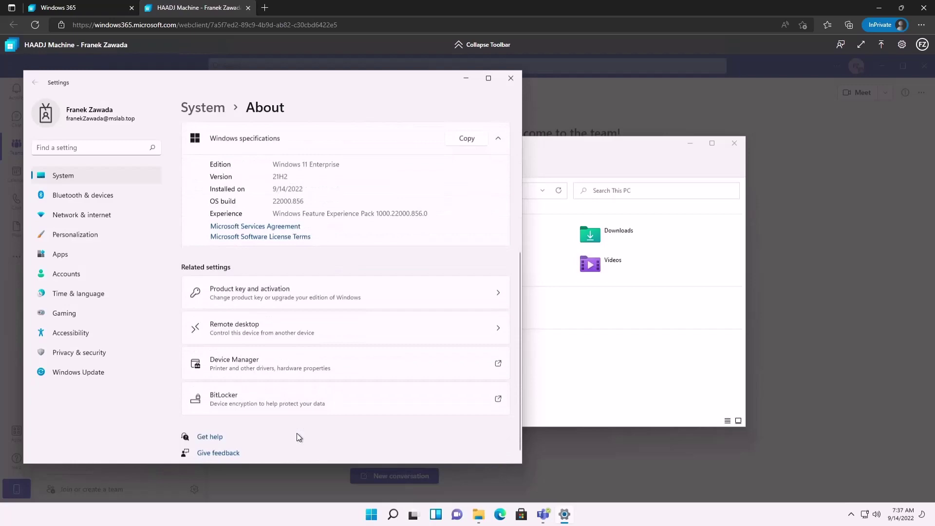
{"action": "scroll", "coordinate": [325, 293], "scroll_direction": "up", "scroll_amount": 5}
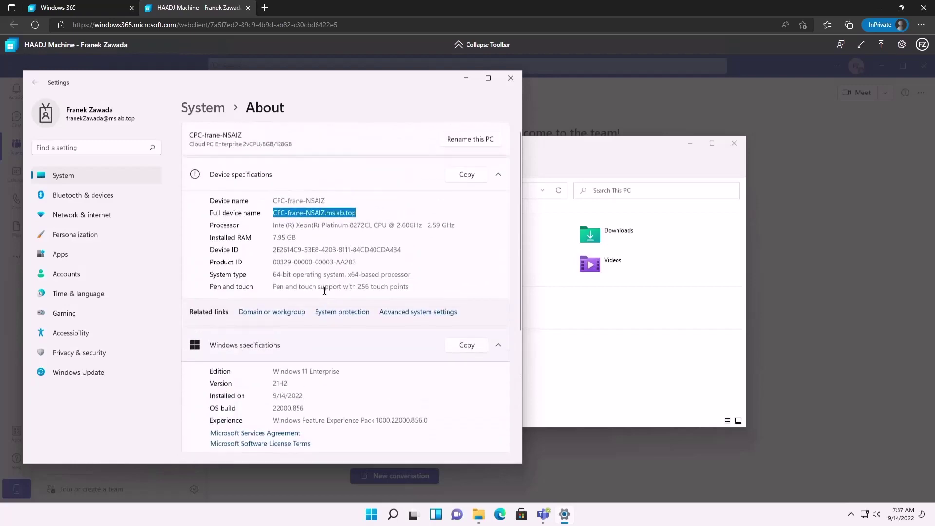
{"action": "left_click", "coordinate": [385, 312]}
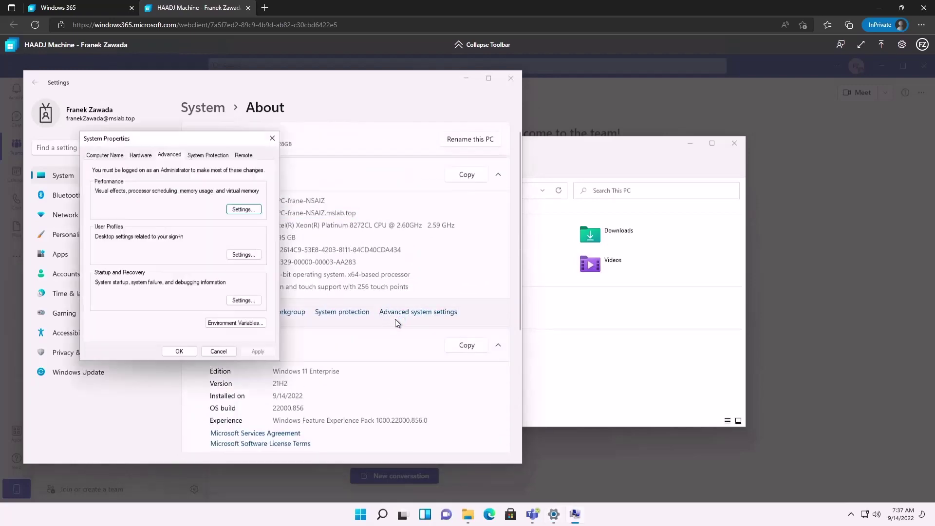
{"action": "left_click", "coordinate": [119, 155]}
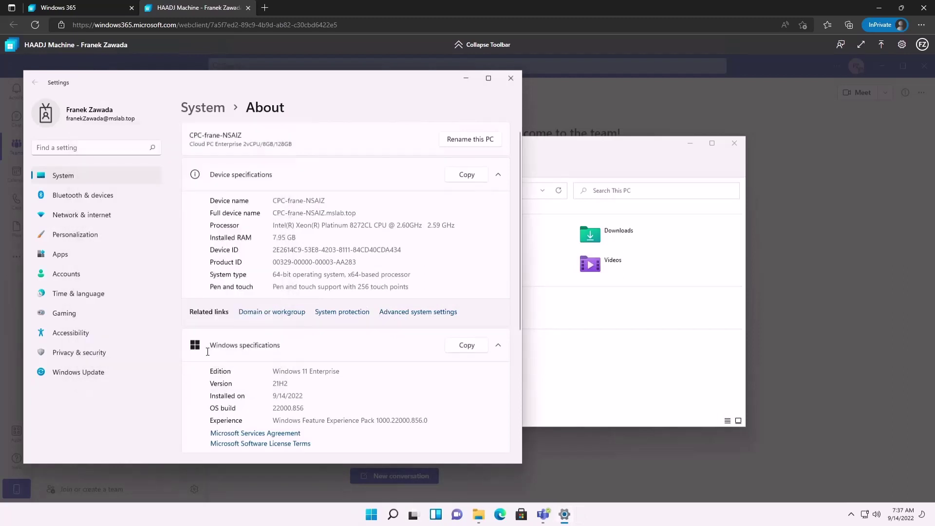
Step: Close Settings and launch Command Prompt on the Cloud PC by searching 'cmd'
{"action": "left_click", "coordinate": [506, 81]}
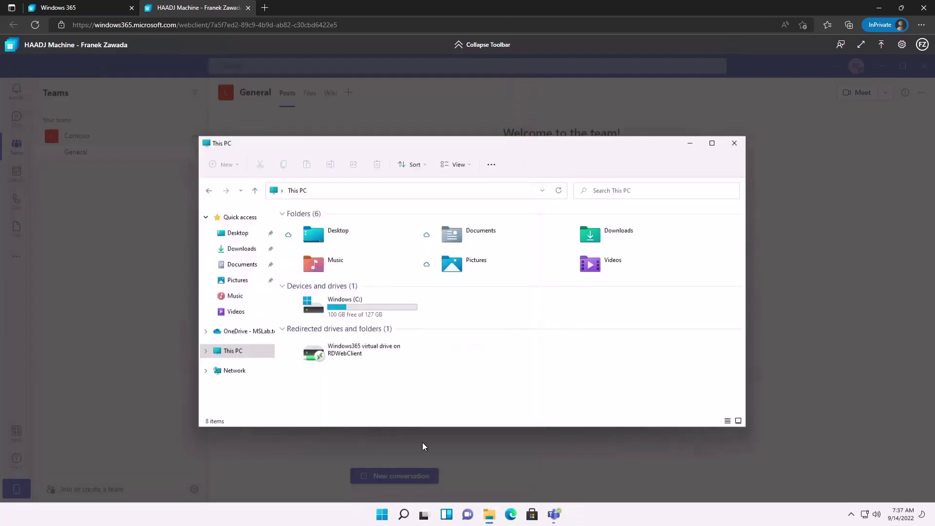
{"action": "left_click", "coordinate": [404, 515]}
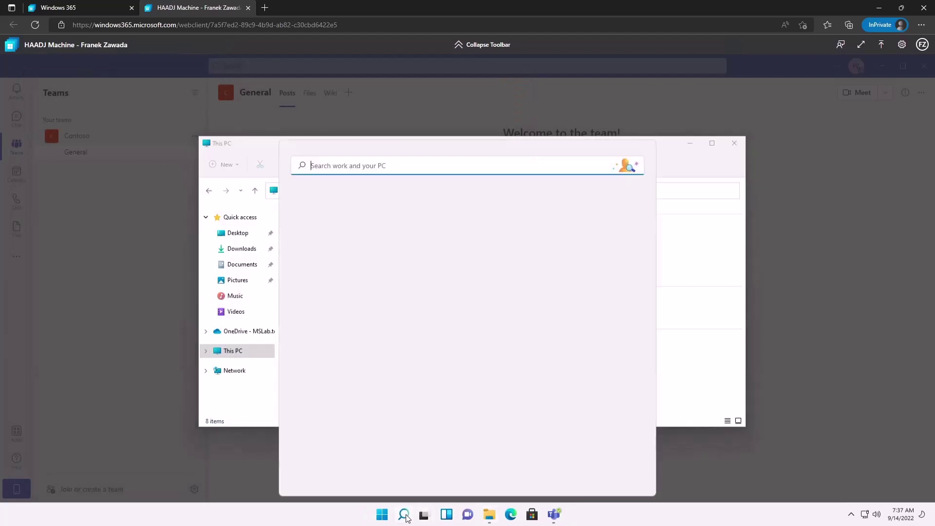
{"action": "type", "text": "cmd"}
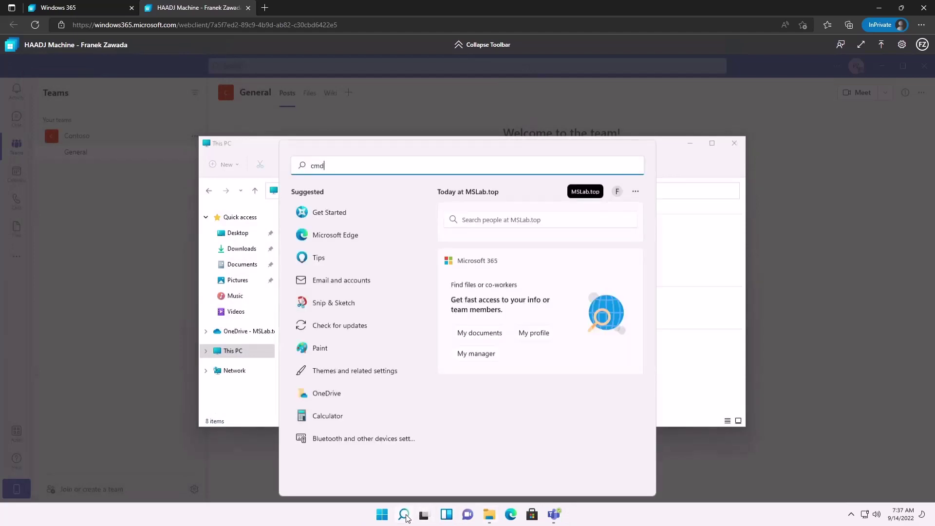
{"action": "key", "text": "Return"}
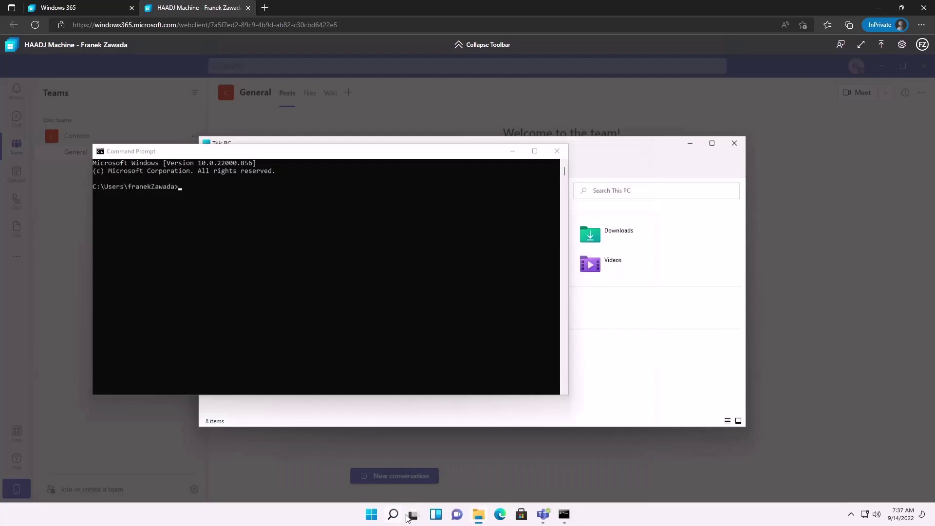
{"action": "left_click", "coordinate": [301, 187]}
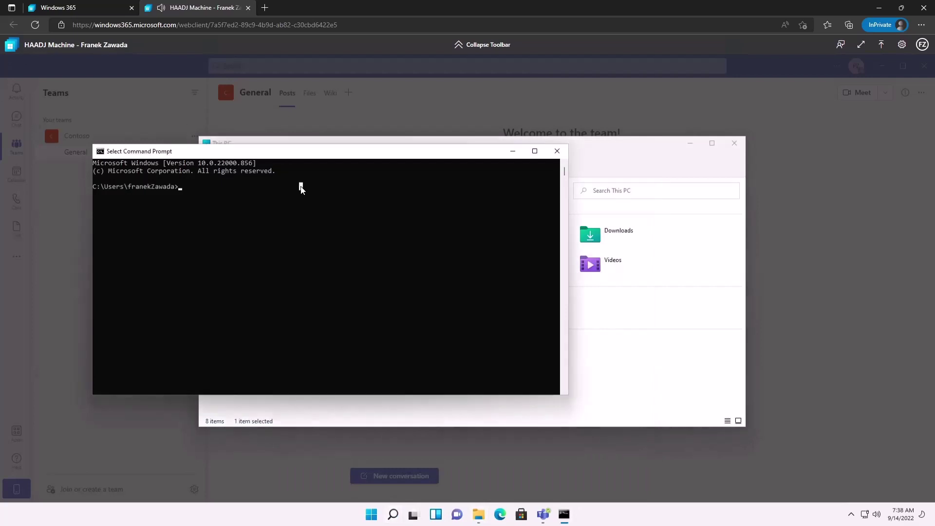
Step: Ping hosts v01, v04 and v03 in turn; v01 and v03 reply, v04 does not
{"action": "type", "text": "ping v01"}
{"action": "key", "text": "Return"}
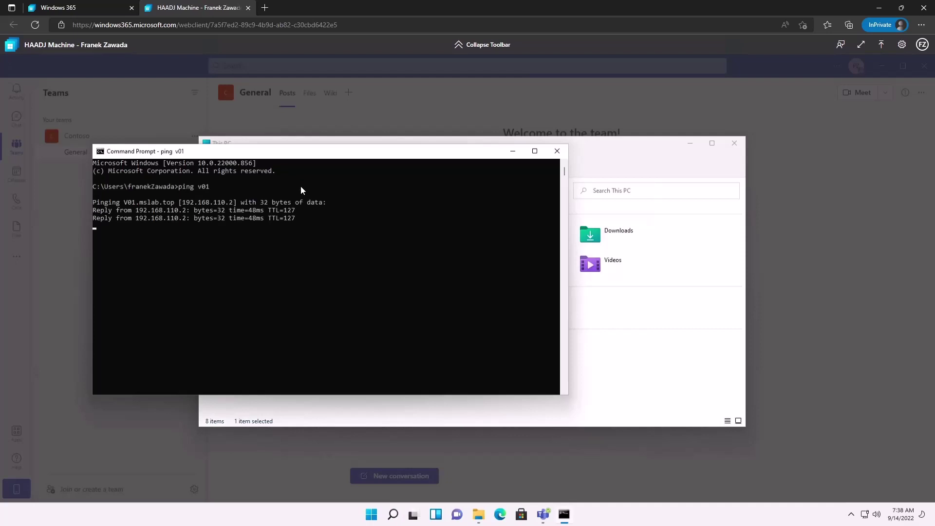
{"action": "key", "text": "ctrl+c"}
{"action": "type", "text": "pi"}
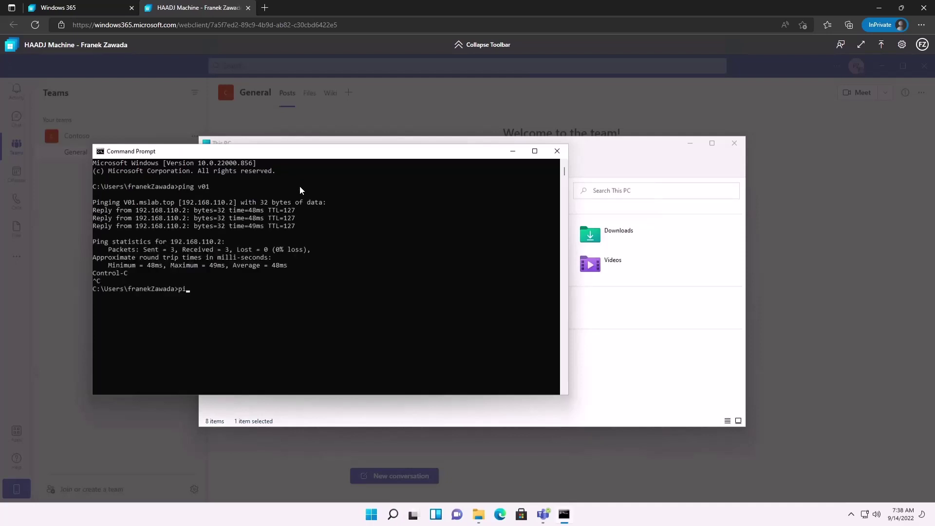
{"action": "type", "text": "ng v04"}
{"action": "key", "text": "Return"}
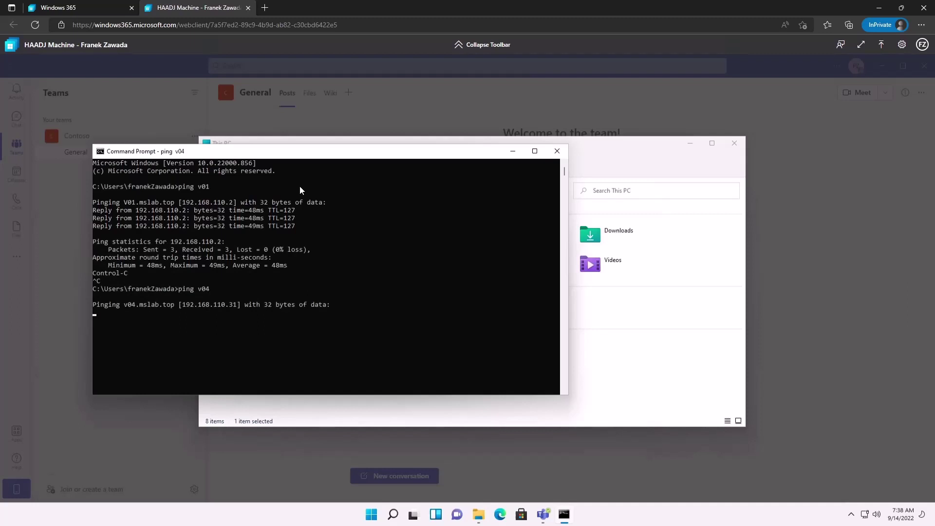
{"action": "key", "text": "ctrl+c"}
{"action": "type", "text": "ping v03"}
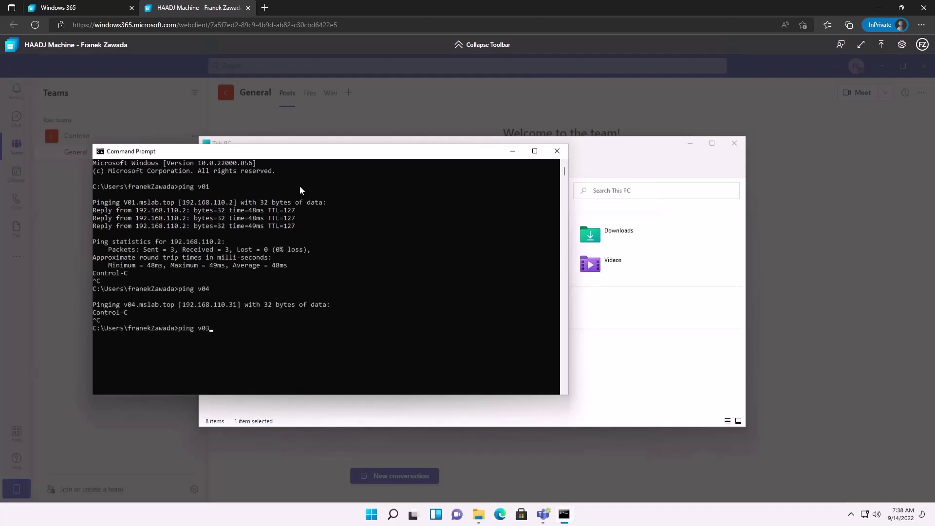
{"action": "key", "text": "Return"}
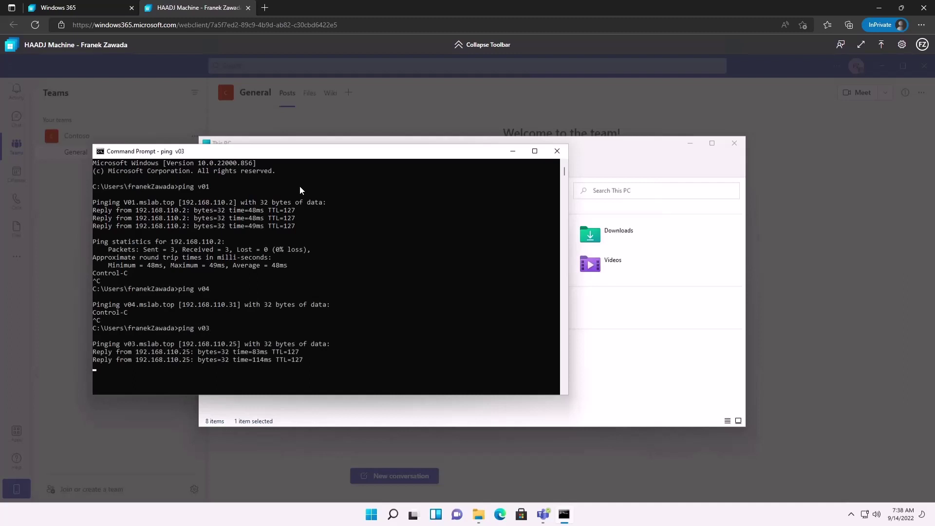
{"action": "key", "text": "ctrl+c"}
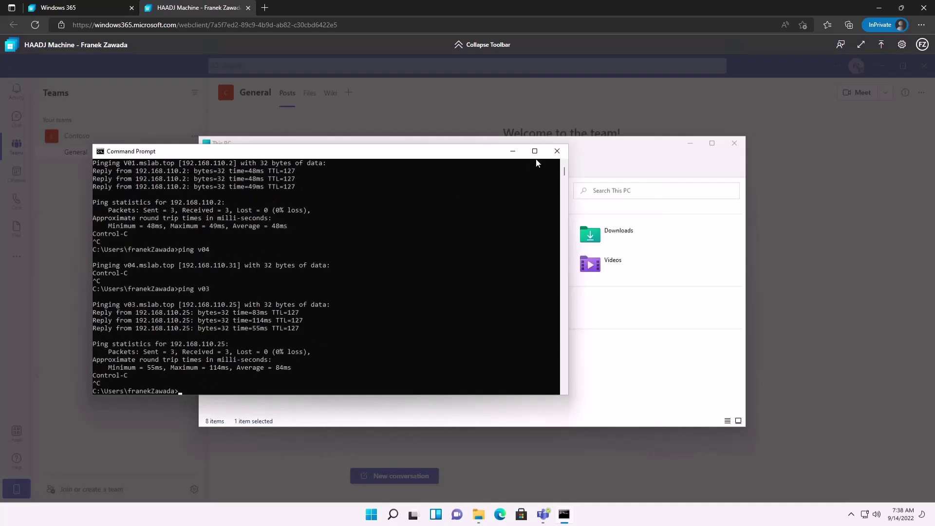
{"action": "left_click", "coordinate": [557, 151]}
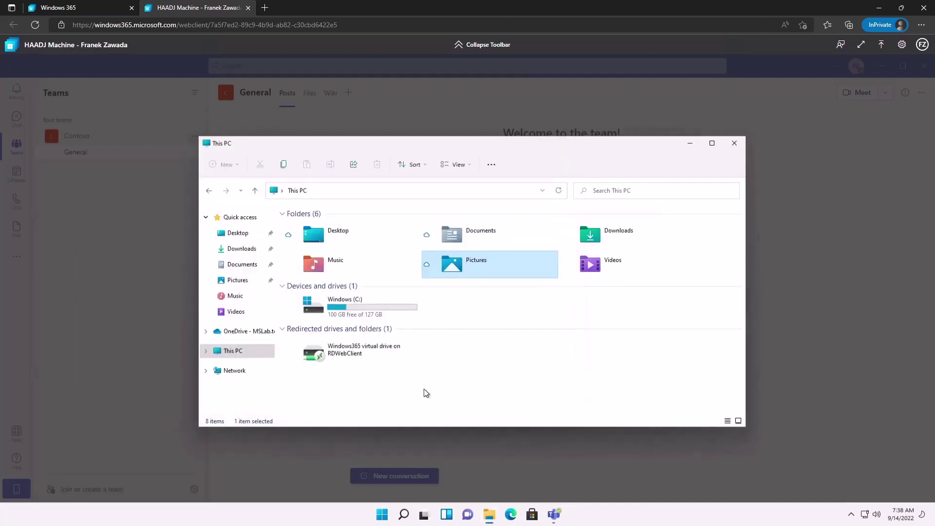